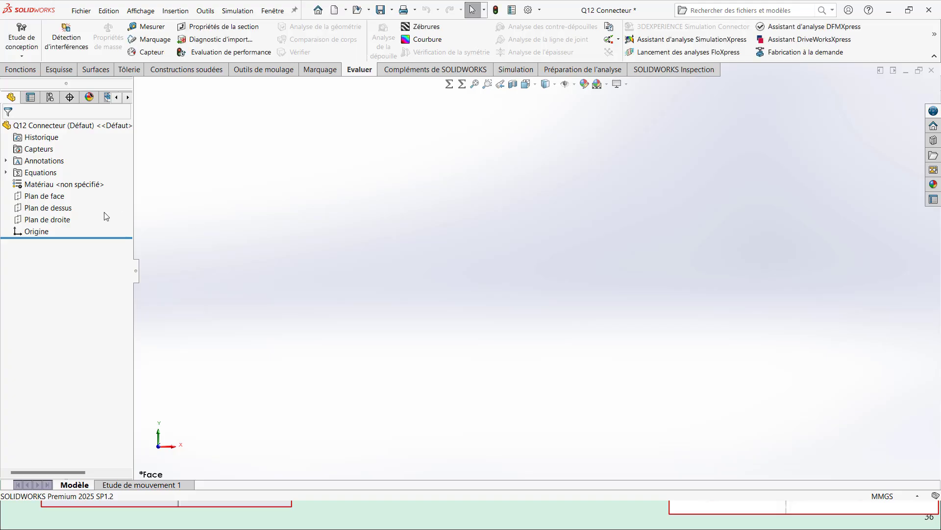
Sketch a centre rectangle about 140 mm wide around the origin on the Plan de dessus plane
click(50, 208)
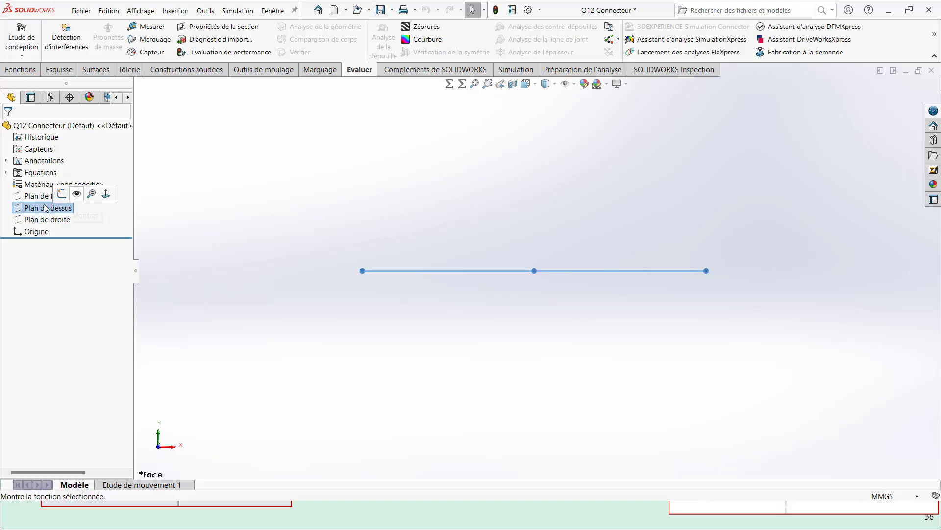
click(60, 69)
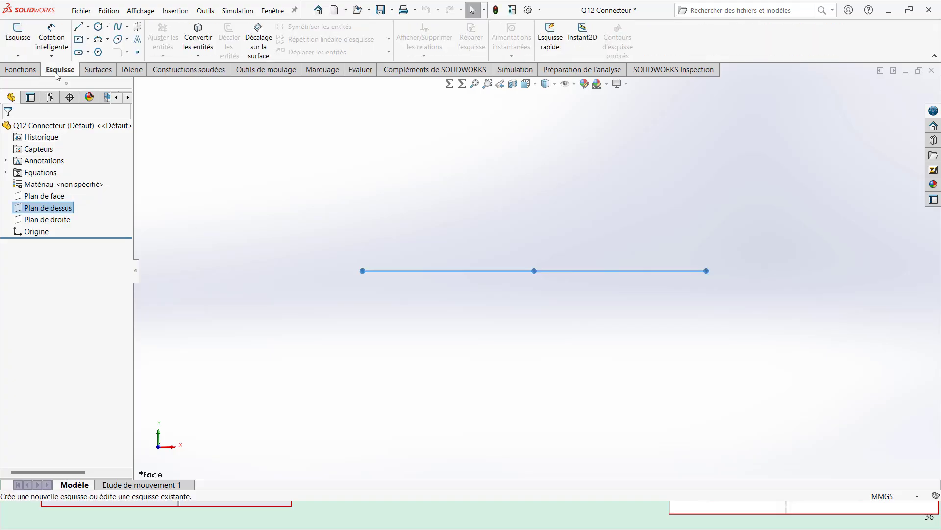
click(18, 37)
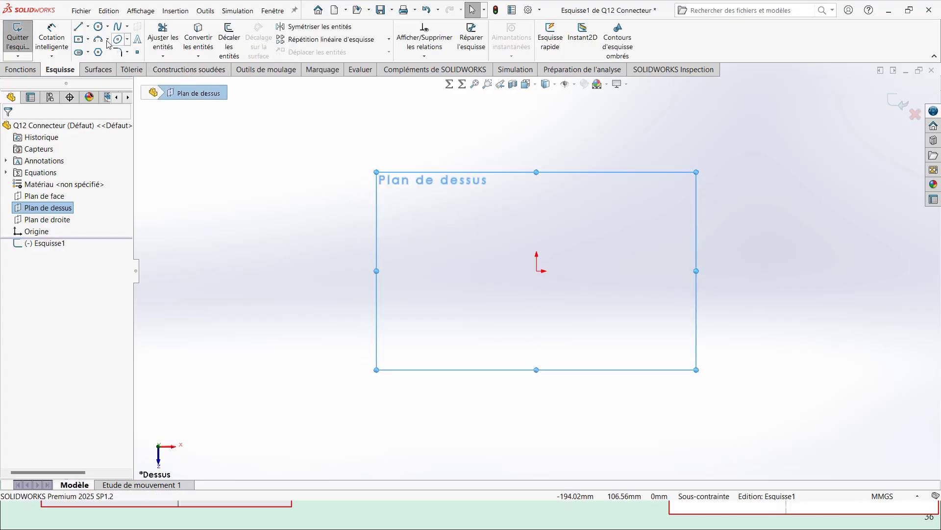
click(80, 39)
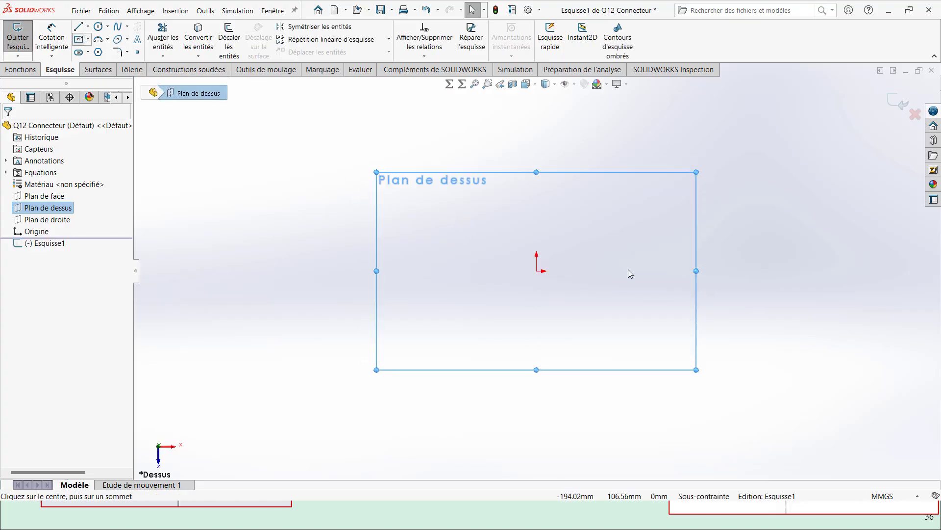
click(536, 270)
click(663, 154)
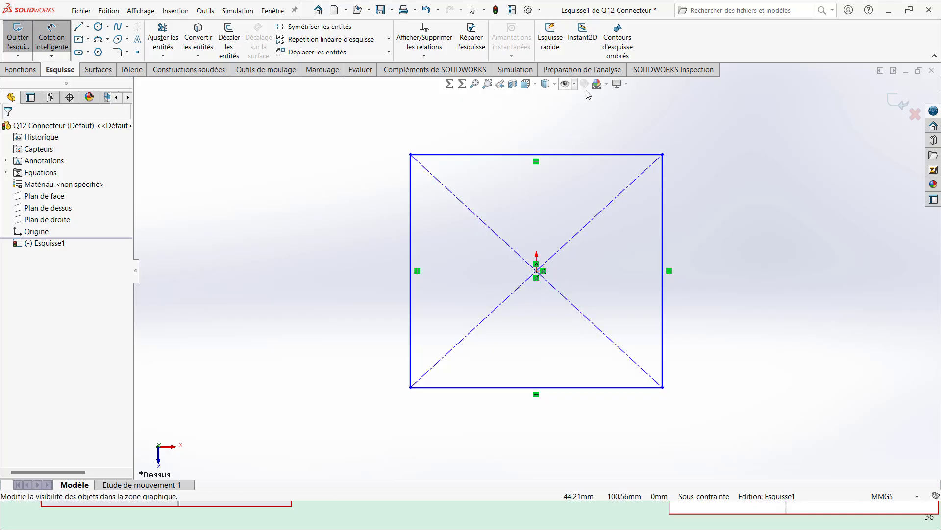
Switch the graphics area's scene background to plain white
click(607, 84)
click(613, 110)
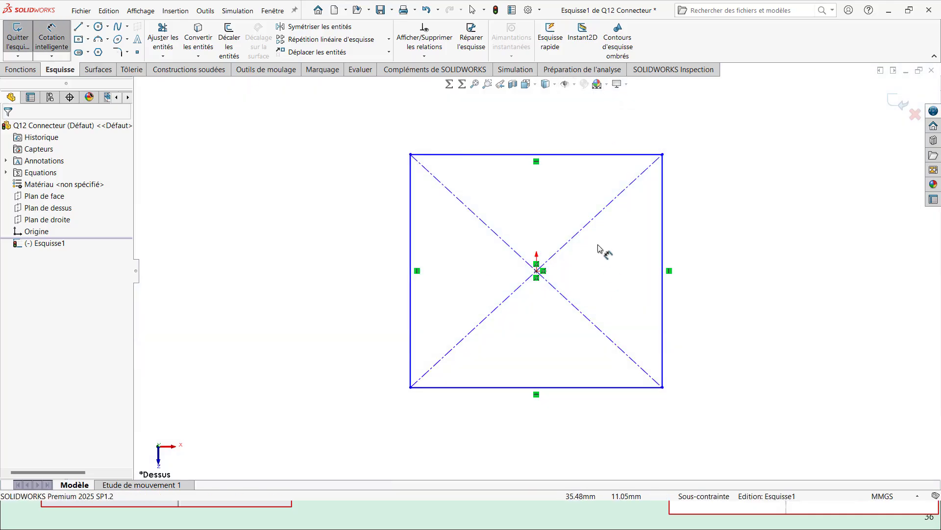
Check the exercise drawing, and dimension the rectangle's upper horizontal edge as equal to global variable B
key(alt+Tab)
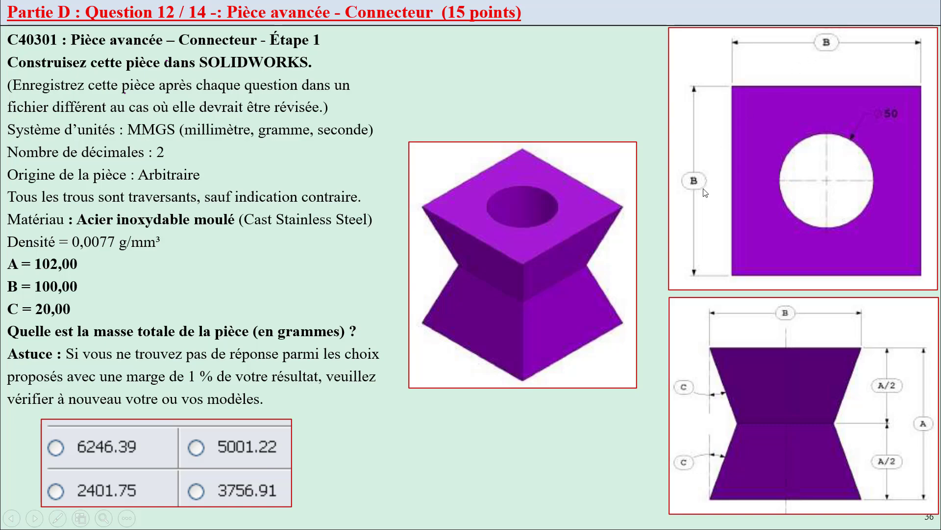
key(alt+Tab)
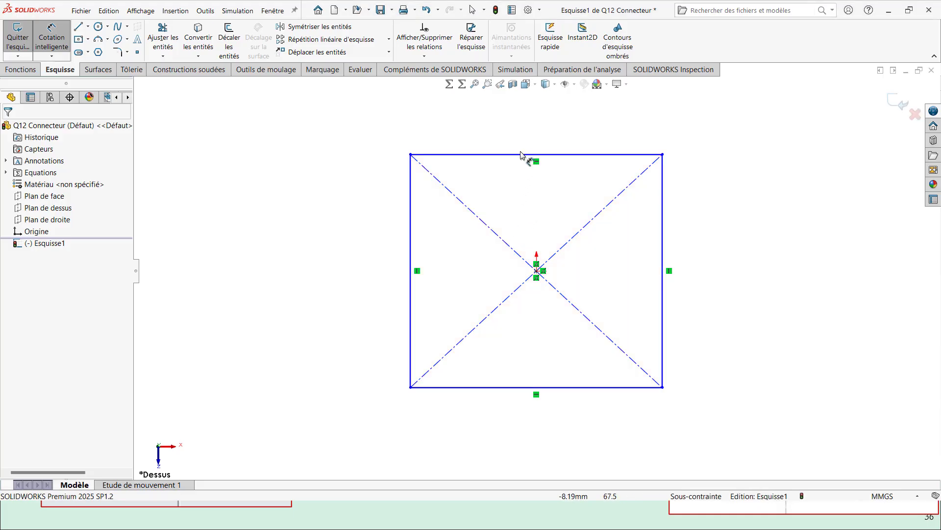
click(525, 154)
click(523, 141)
text(=)
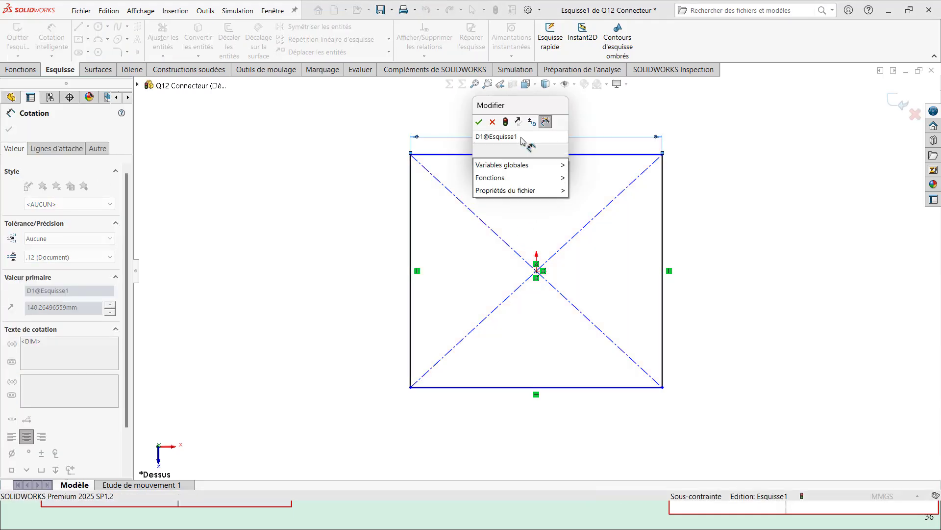
mouse_move(520, 165)
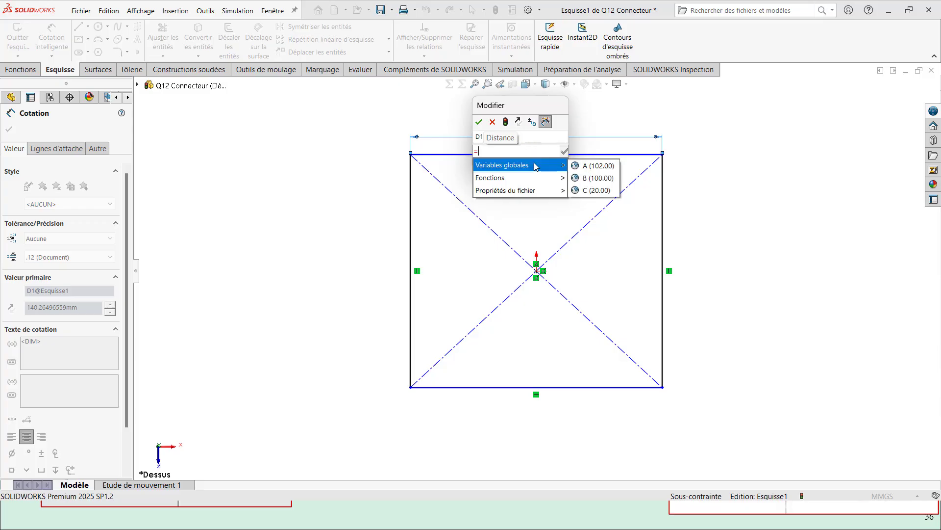
click(600, 176)
click(479, 122)
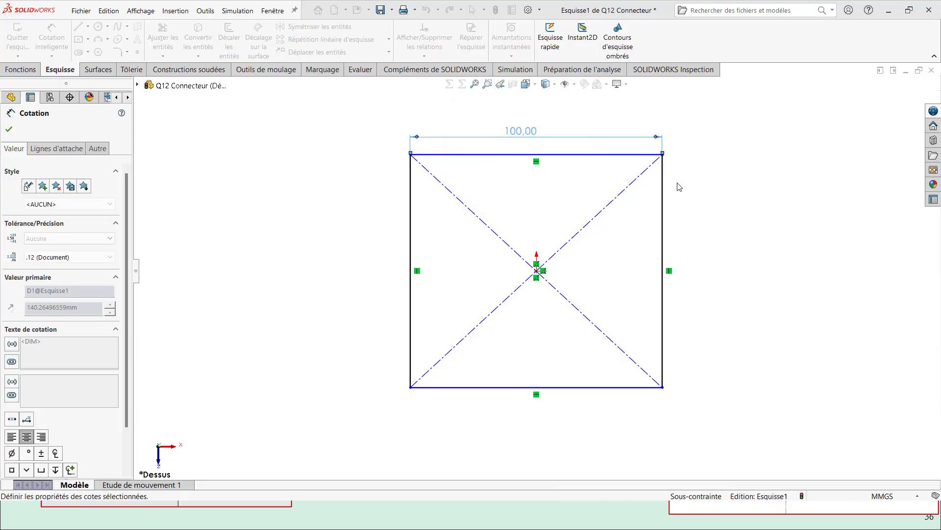
Dimension the rectangle's right vertical edge as equal to global variable B
click(663, 205)
click(694, 208)
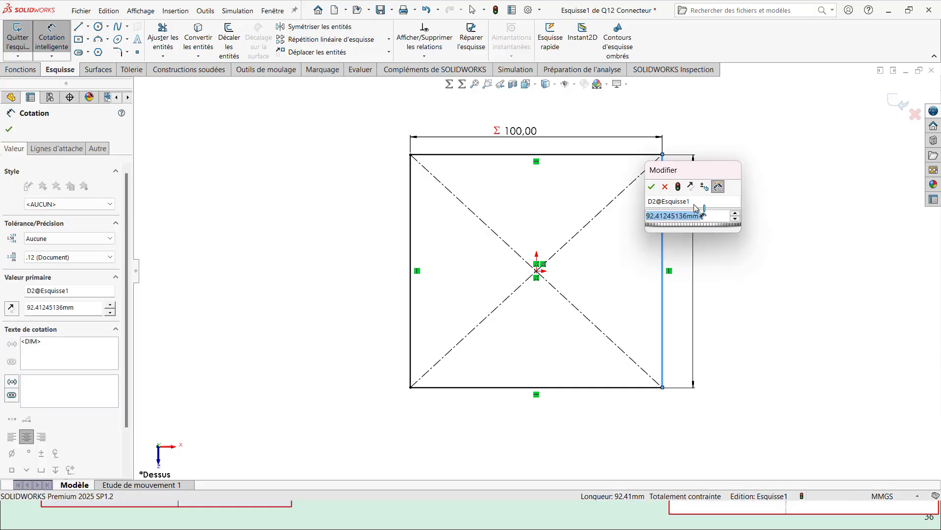
text(=)
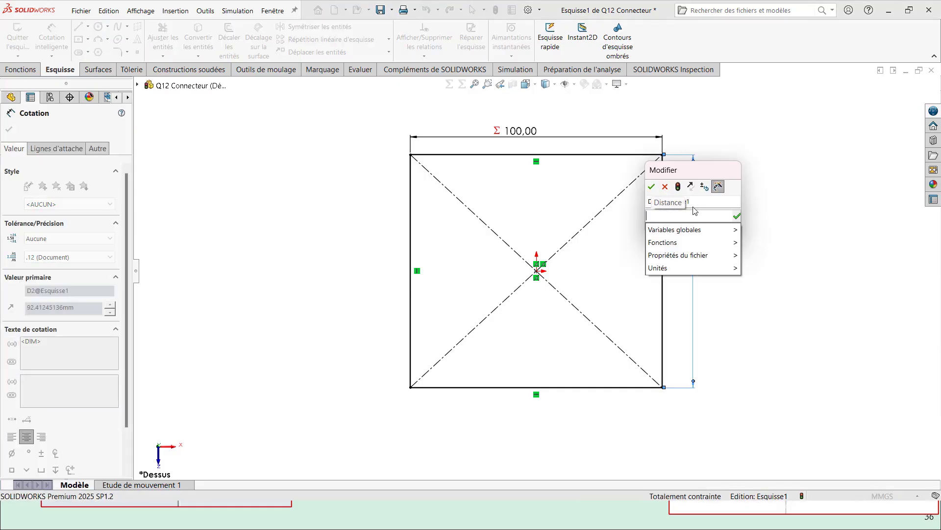
mouse_move(730, 242)
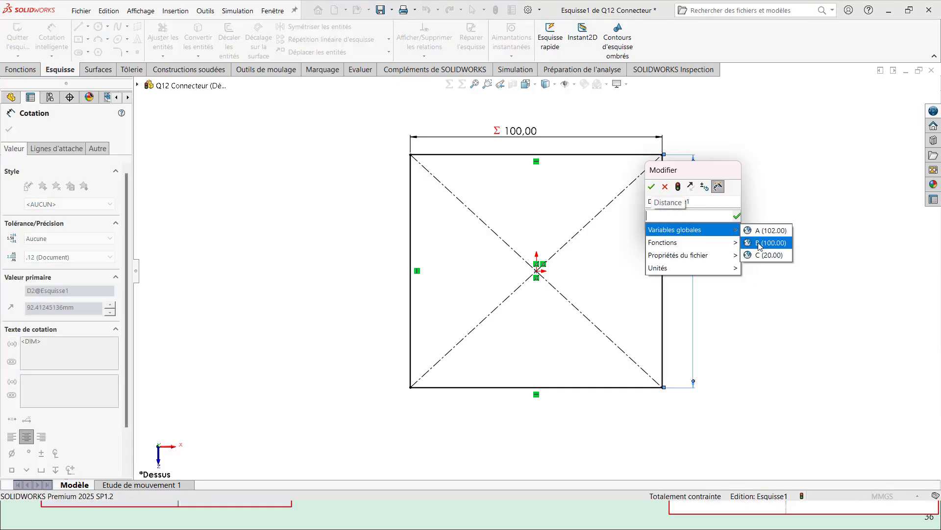
click(768, 242)
click(654, 188)
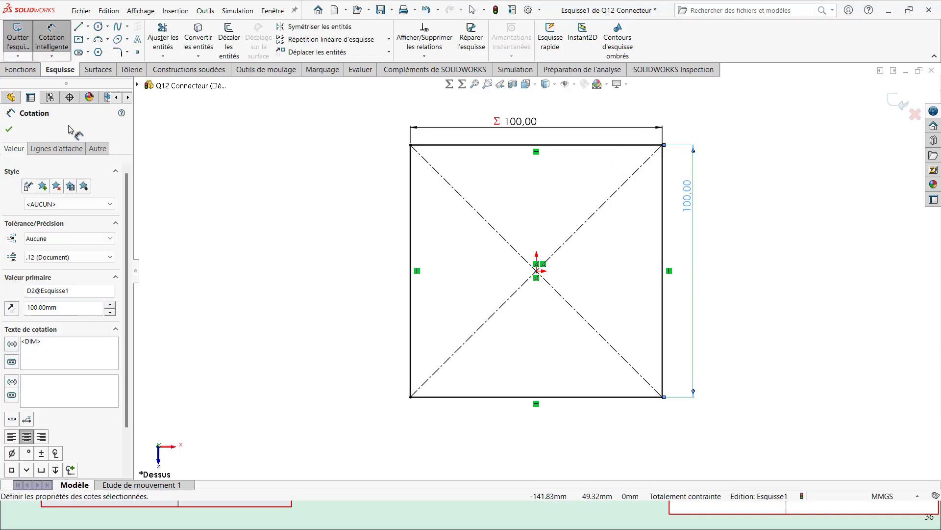
click(8, 128)
Review the exercise drawing, and start a boss extrusion of the square with reversed direction and the Décalage start condition
key(alt+Tab)
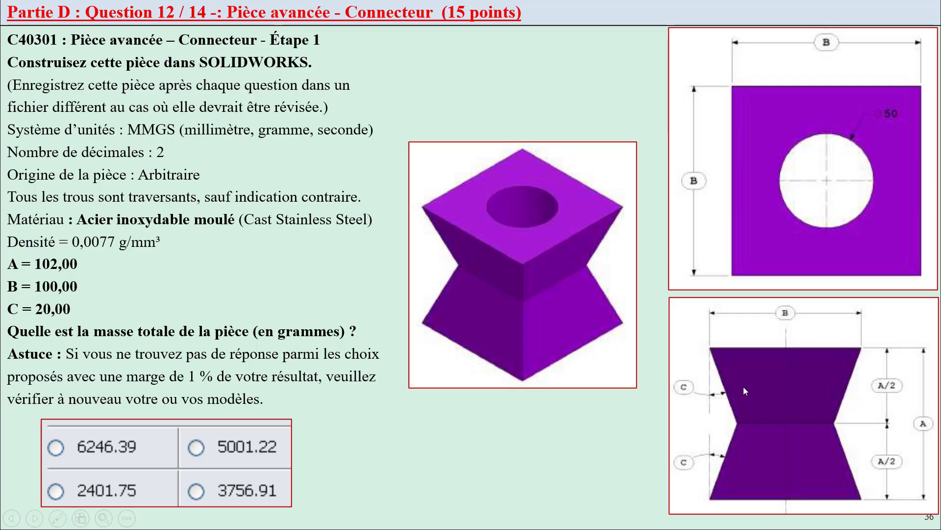
key(alt+Tab)
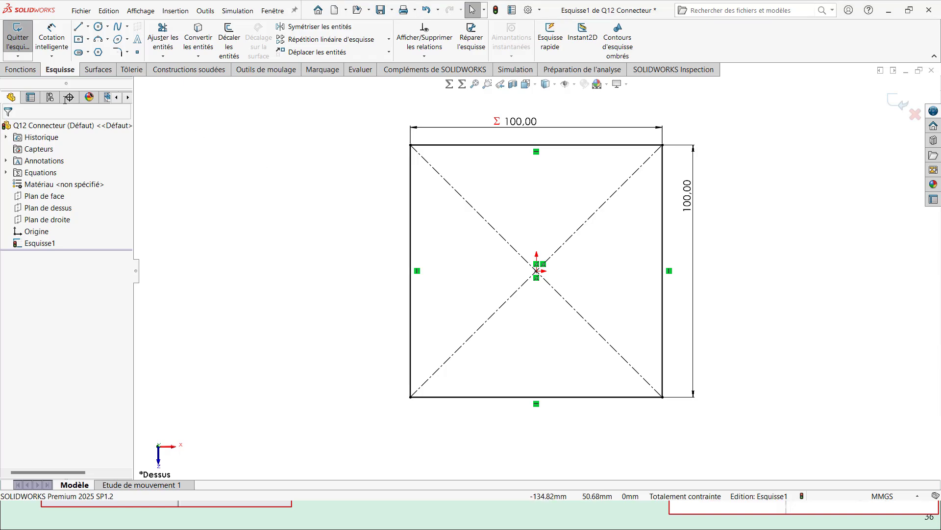
click(32, 72)
click(25, 37)
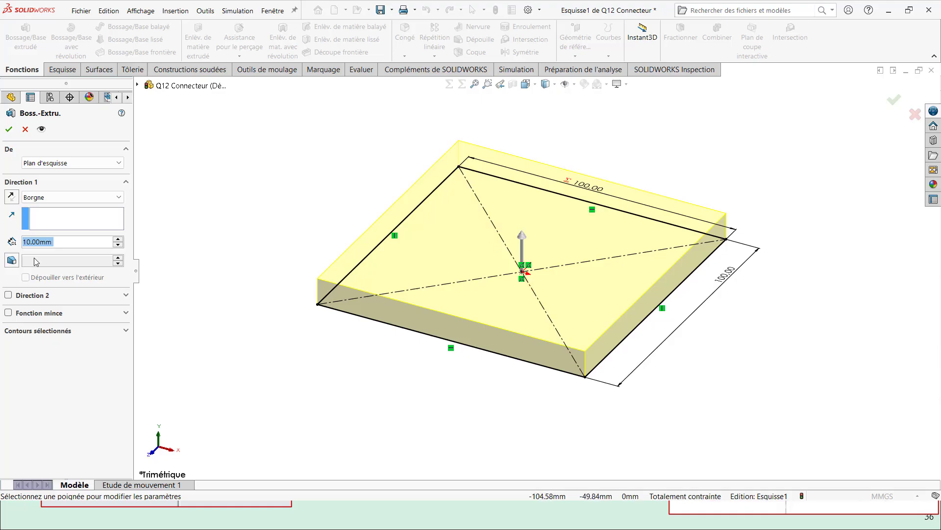
click(11, 199)
click(82, 167)
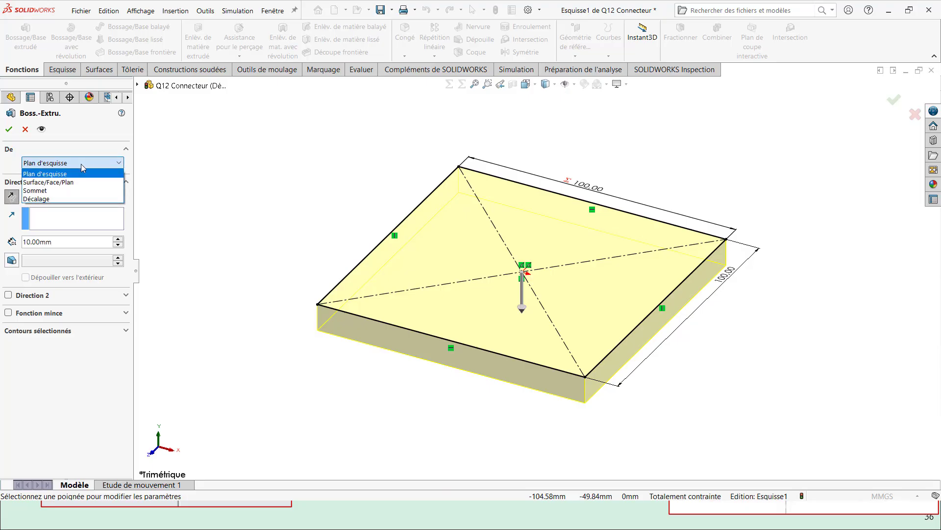
click(58, 199)
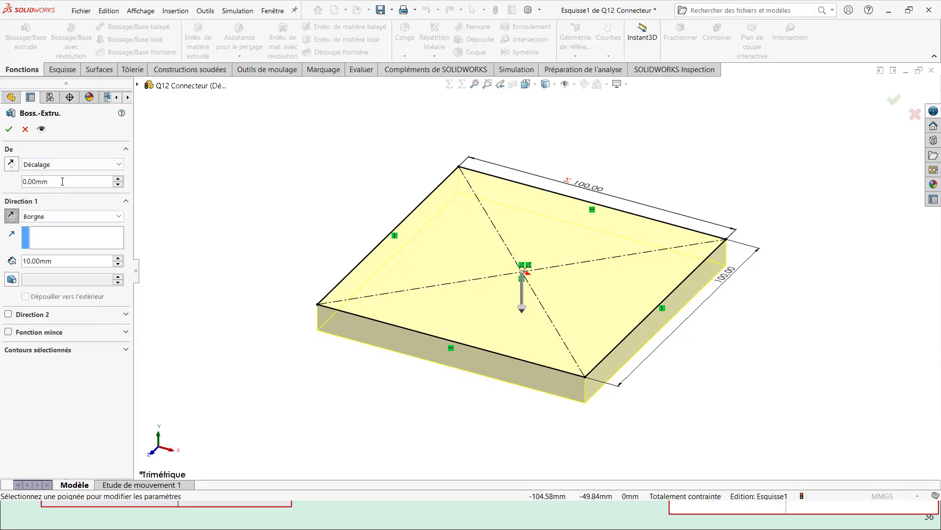
Set the extrusion's start offset to the equation ="A"/2
key(BackSpace)
key(BackSpace)
key(BackSpace)
key(BackSpace)
key(BackSpace)
key(BackSpace)
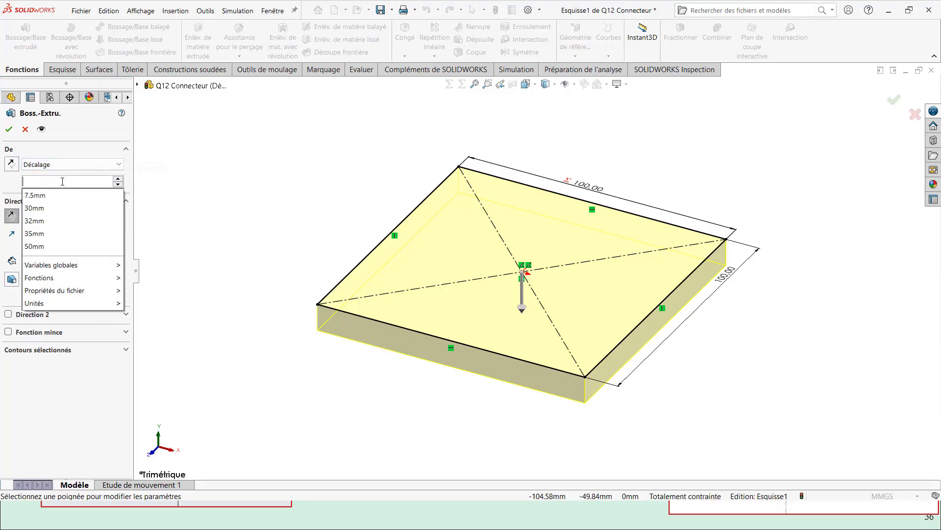
text(=)
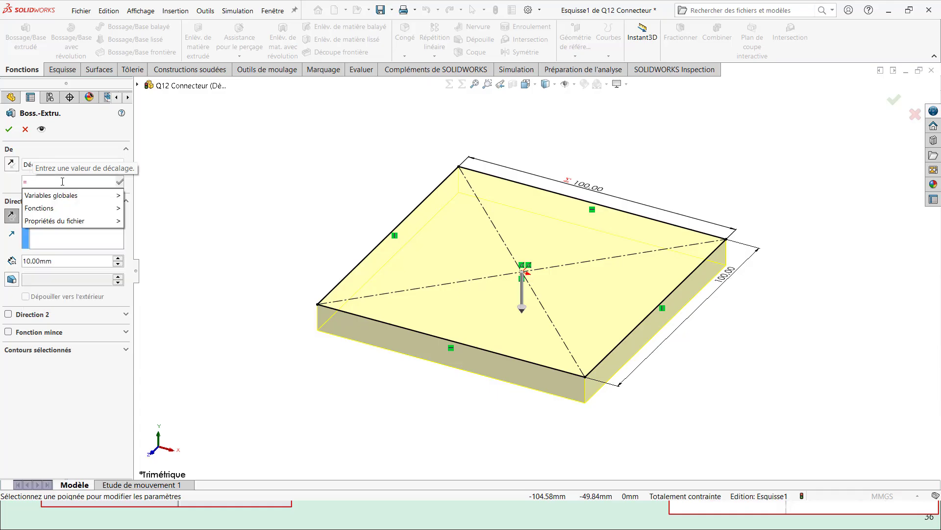
mouse_move(86, 196)
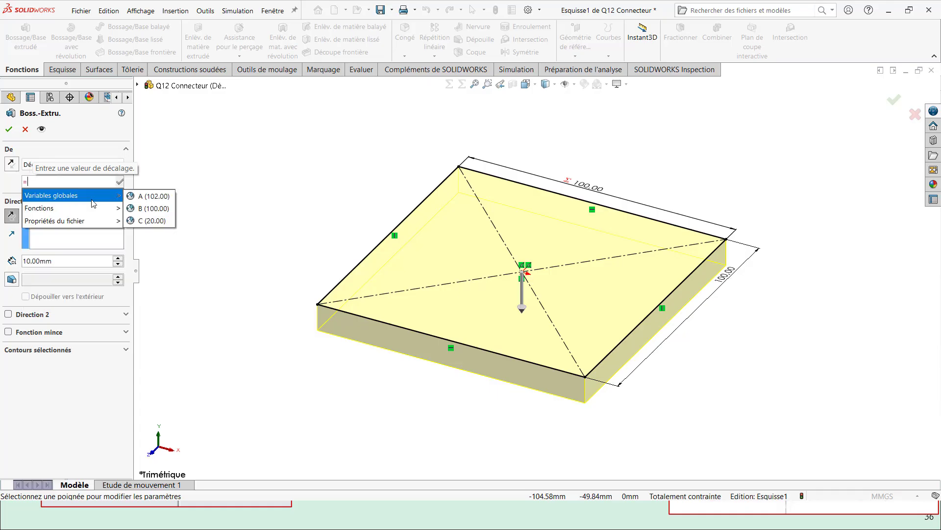
click(143, 198)
text(/2)
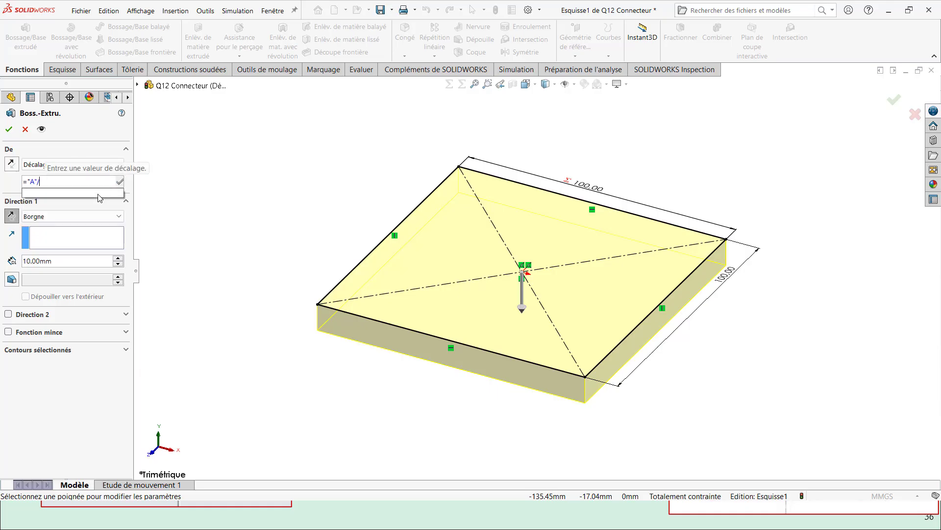
key(Return)
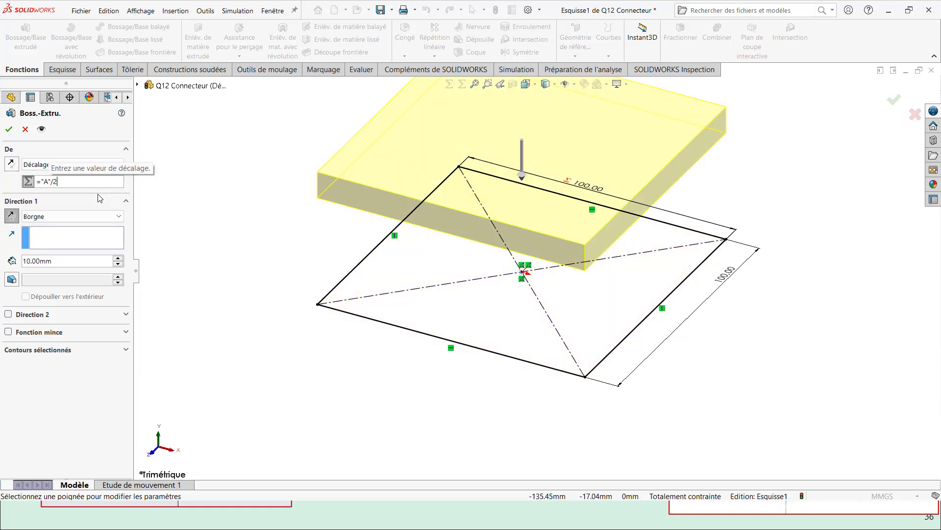
Set the extrusion's blind depth to the equation ="A"/2
click(59, 261)
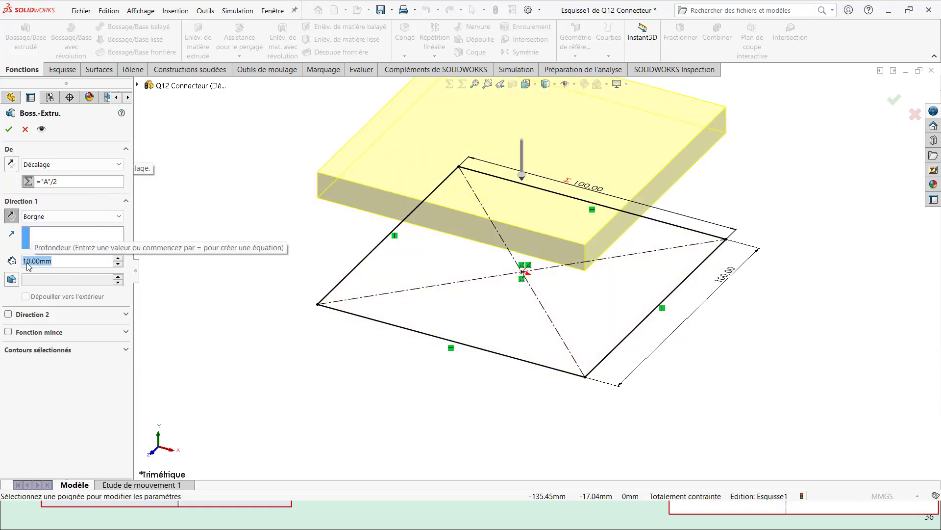
text(=)
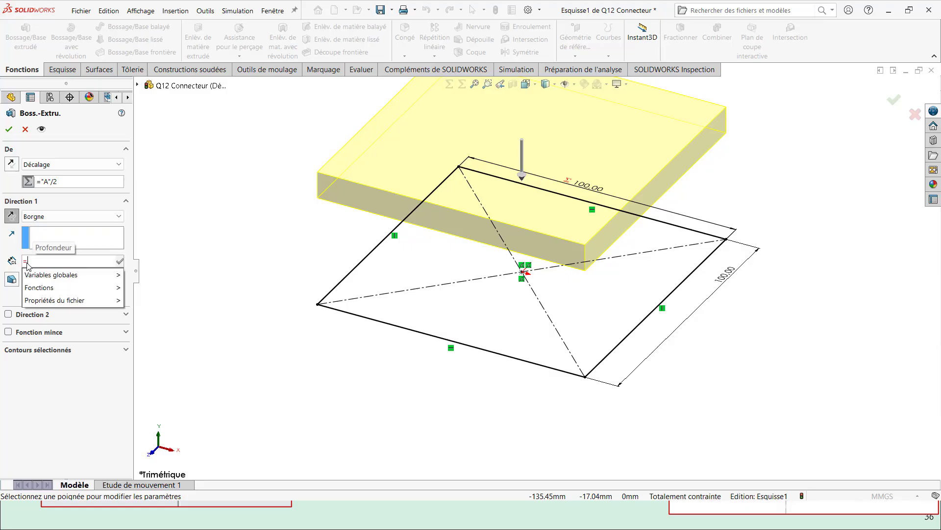
mouse_move(100, 278)
click(150, 275)
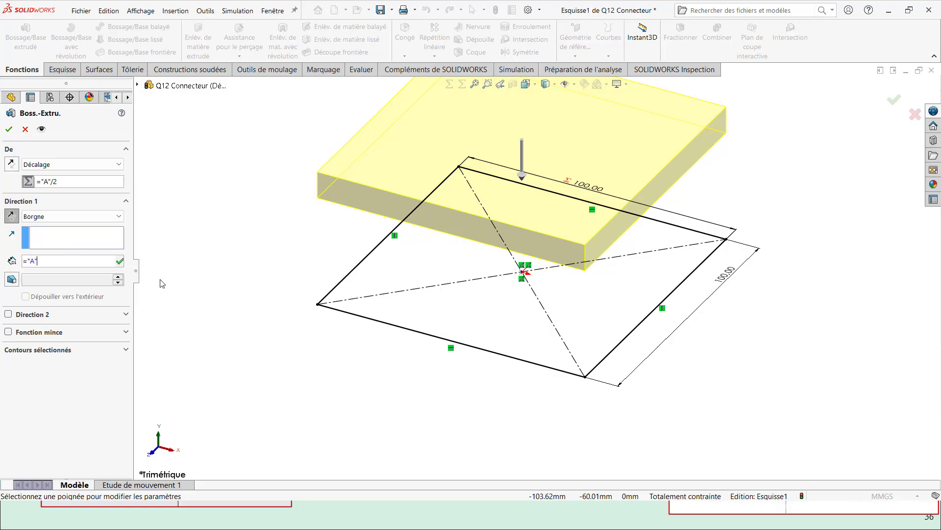
text(/2)
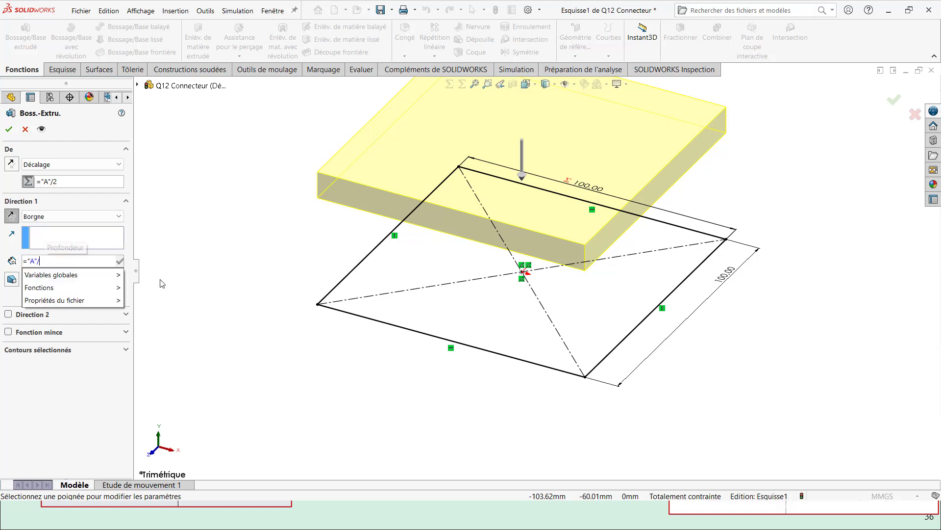
key(Return)
Add a draft to the extrusion with its angle equal to global variable C, and complete the feature
click(11, 279)
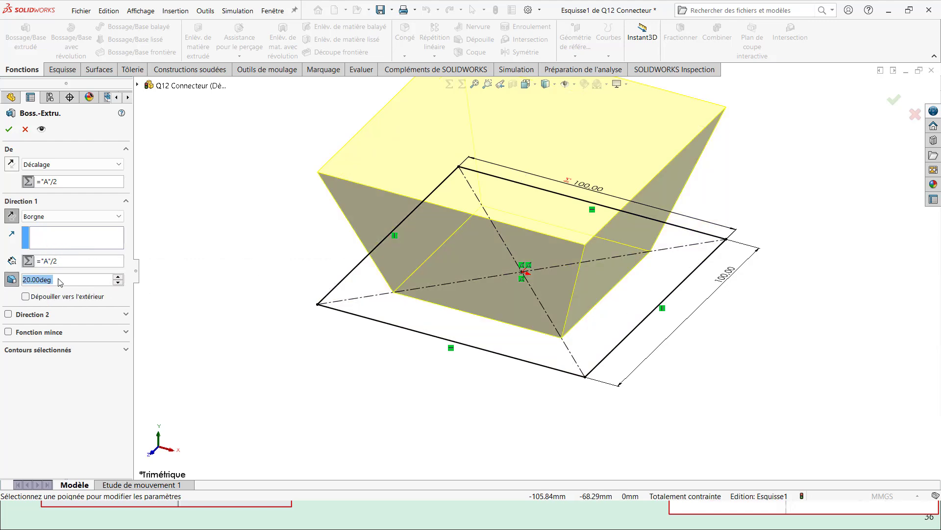
text(=)
mouse_move(54, 294)
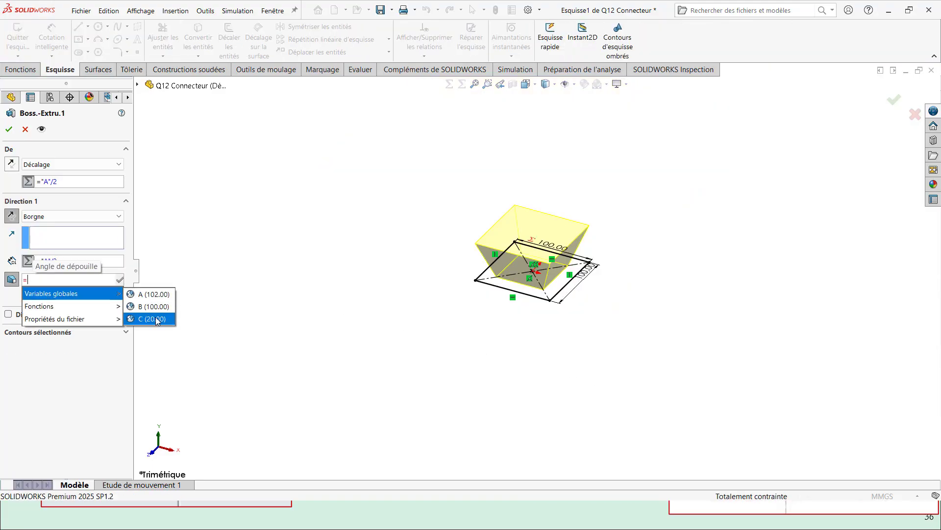
click(157, 320)
click(10, 129)
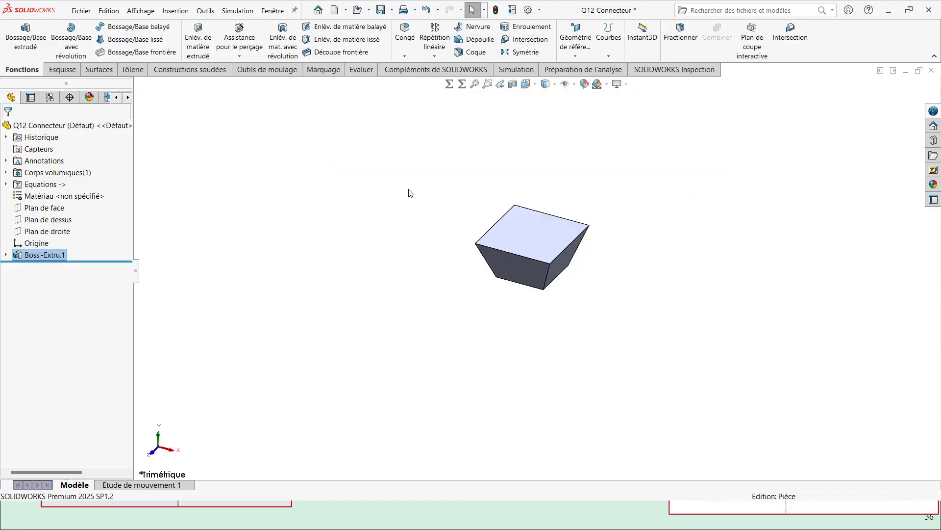
Start a new sketch on the large square upper face of the tapered block
scroll(475, 225, up, 2)
scroll(560, 238, down, 4)
scroll(542, 315, down, 3)
click(526, 206)
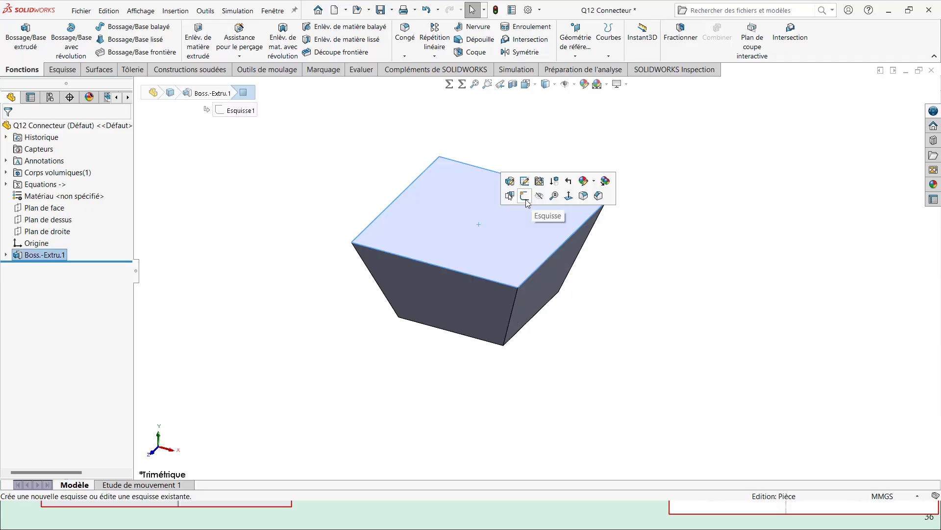
click(525, 199)
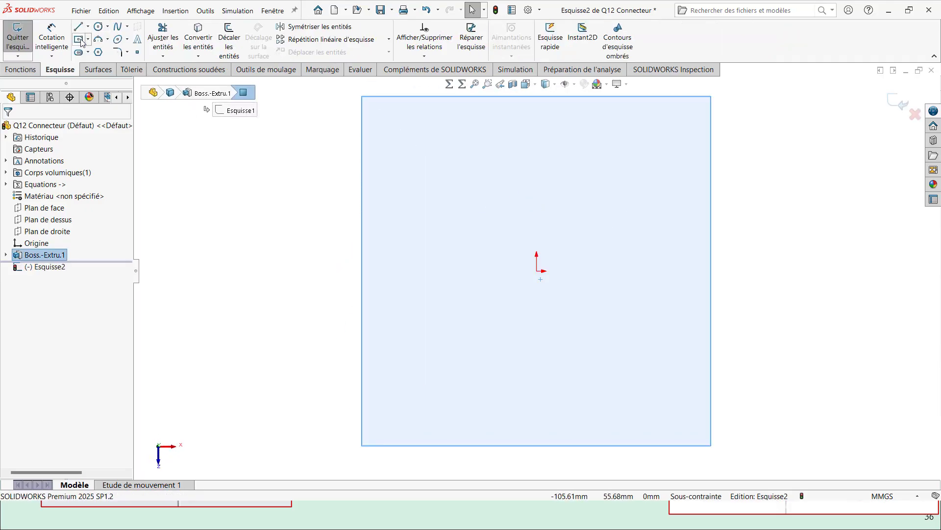
Sketch a circle about 57 mm in diameter centred on the origin, abandoning the centre rectangle
click(538, 271)
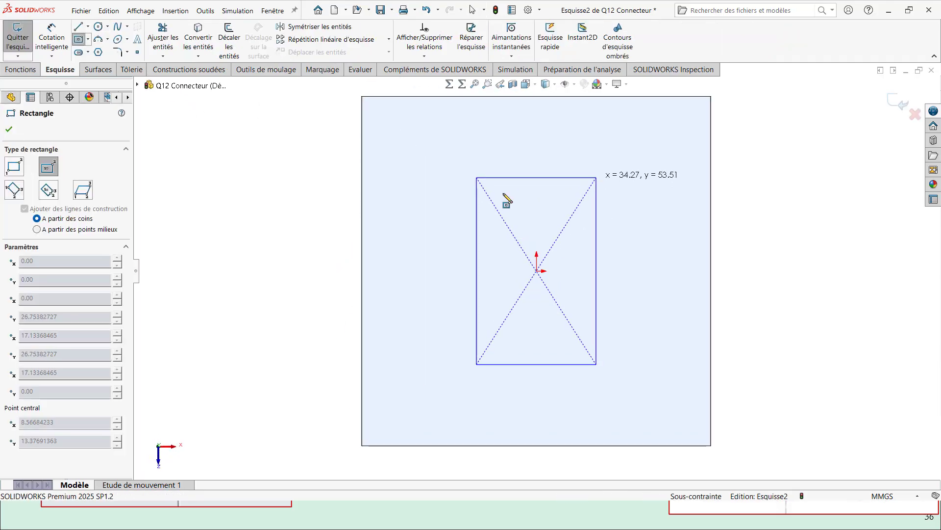
key(Escape)
click(98, 27)
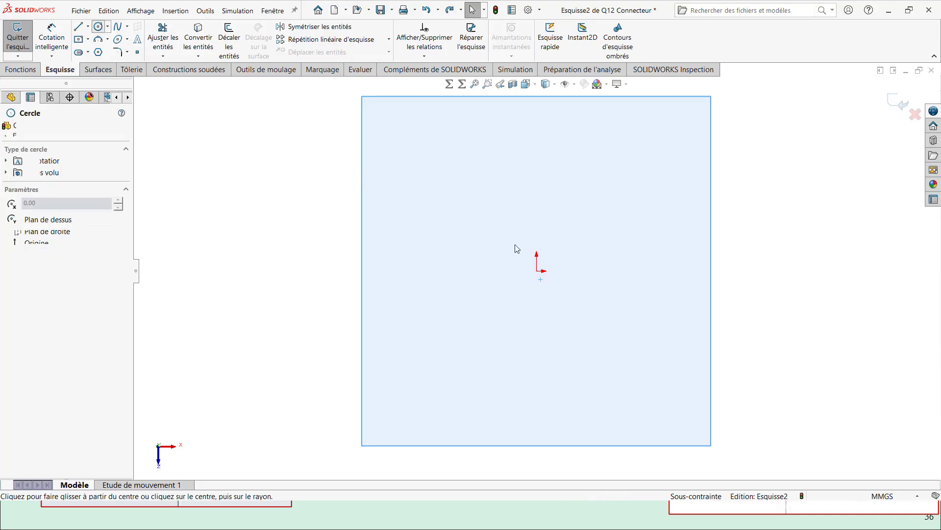
click(537, 271)
click(614, 211)
key(Escape)
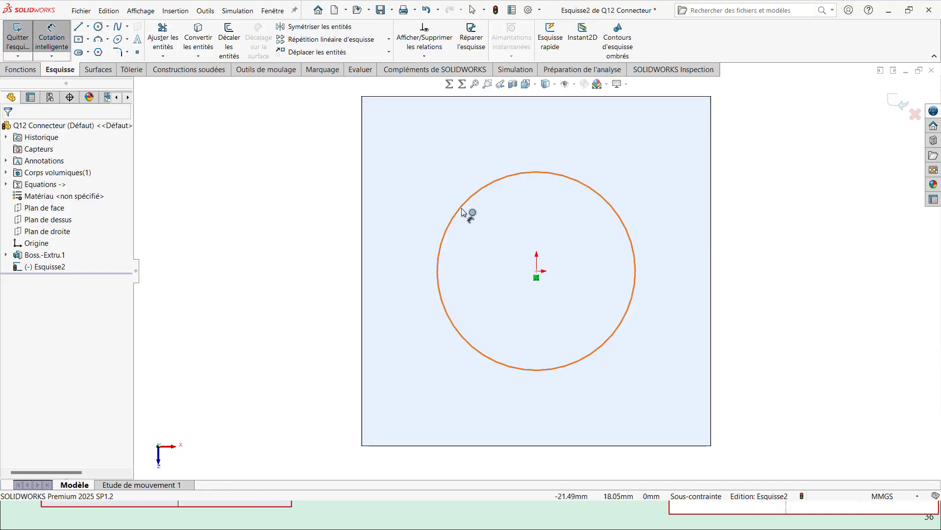
Dimension the circle's diameter at 50 mm, as given on the exercise drawing
click(461, 207)
click(417, 202)
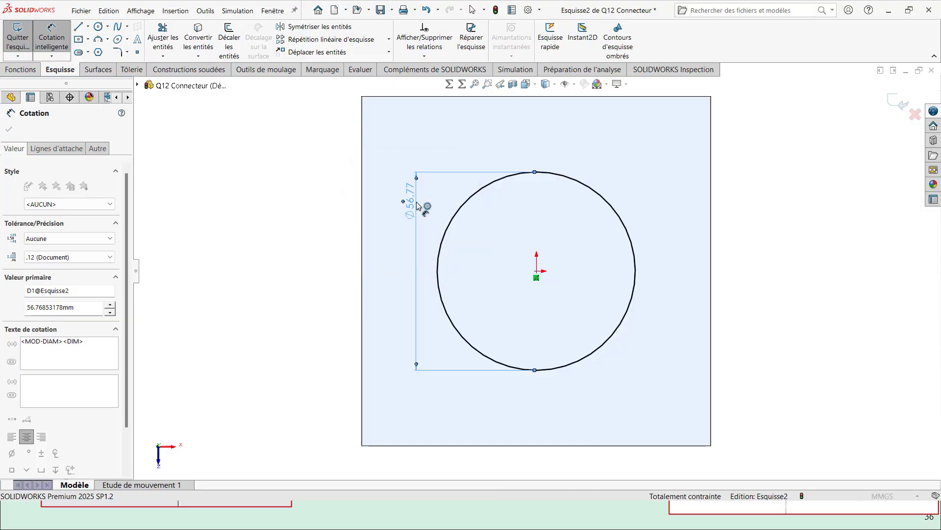
key(alt+Tab)
key(alt+Tab)
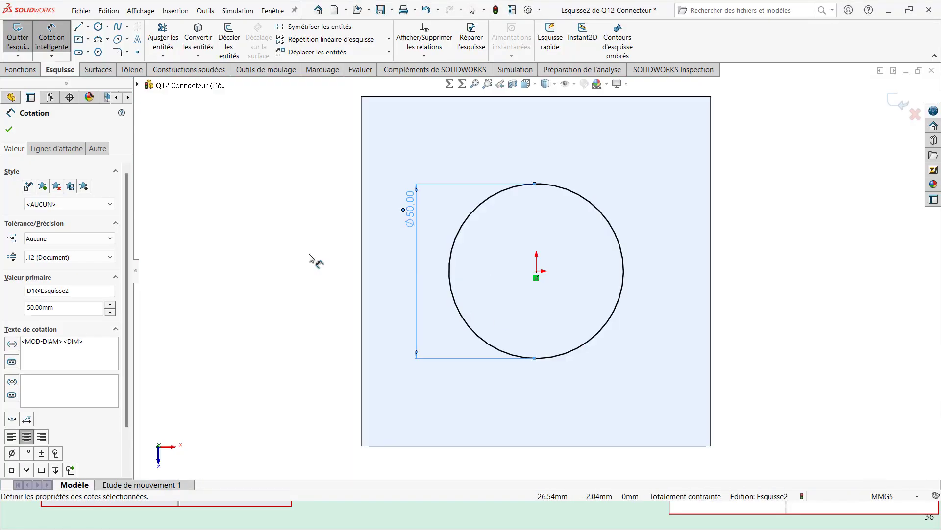
Cut-extrude the circle with the end condition À travers tout to make the central through hole
click(9, 72)
click(198, 42)
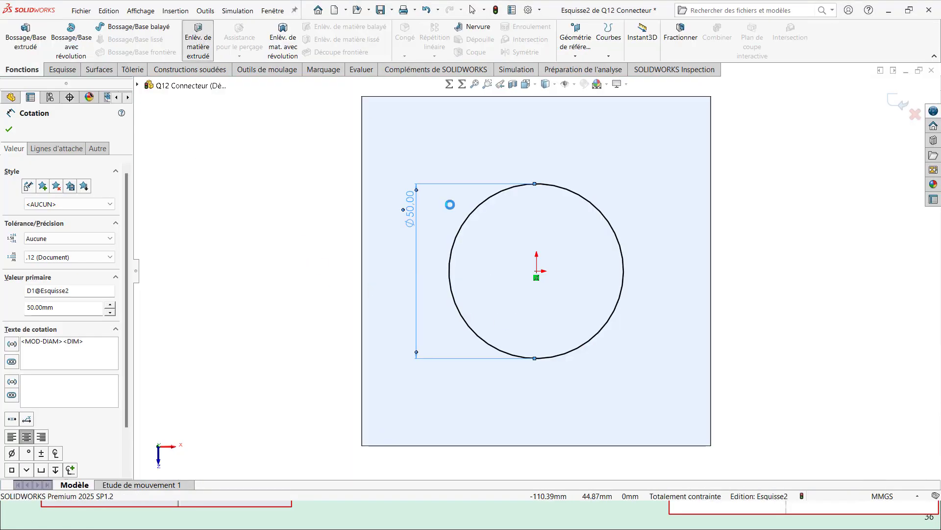
click(73, 197)
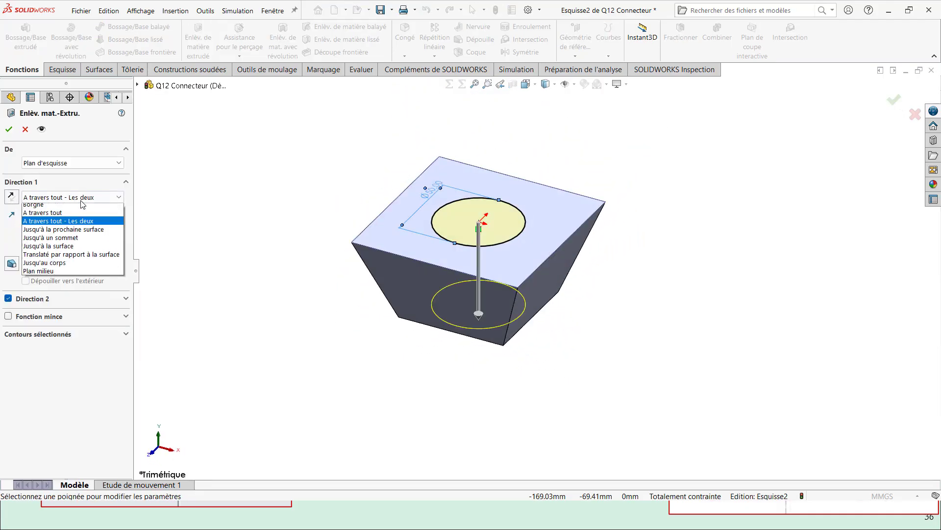
click(80, 219)
click(9, 129)
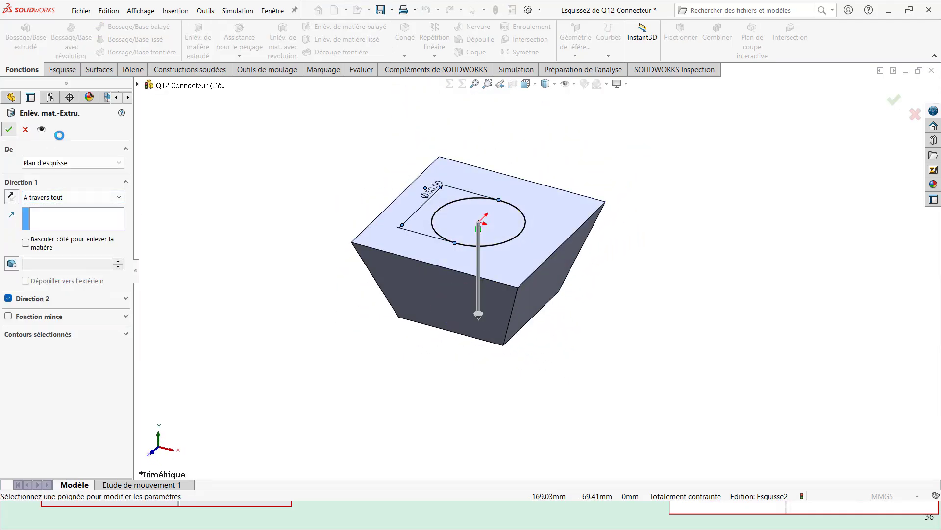
Mirror the tapered boss and the hole cut about Plan de dessus
scroll(476, 185, up, 3)
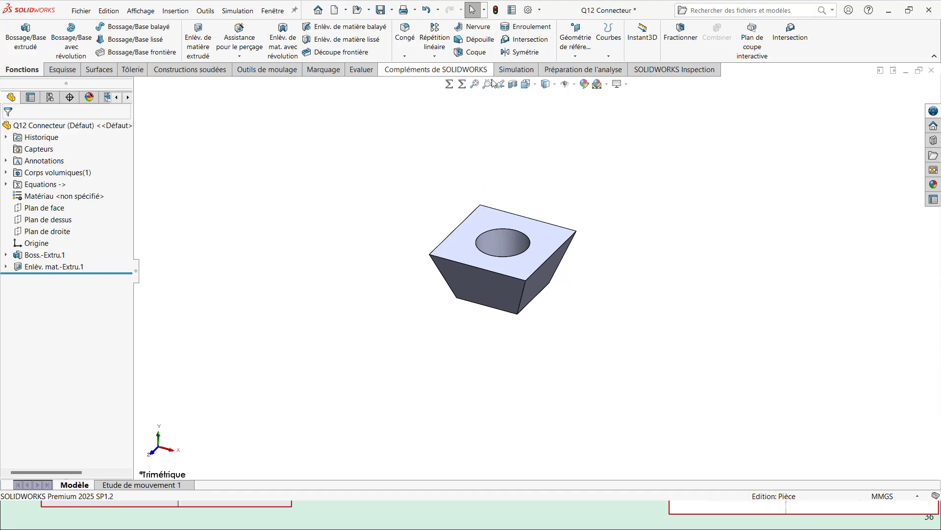
click(434, 56)
click(447, 95)
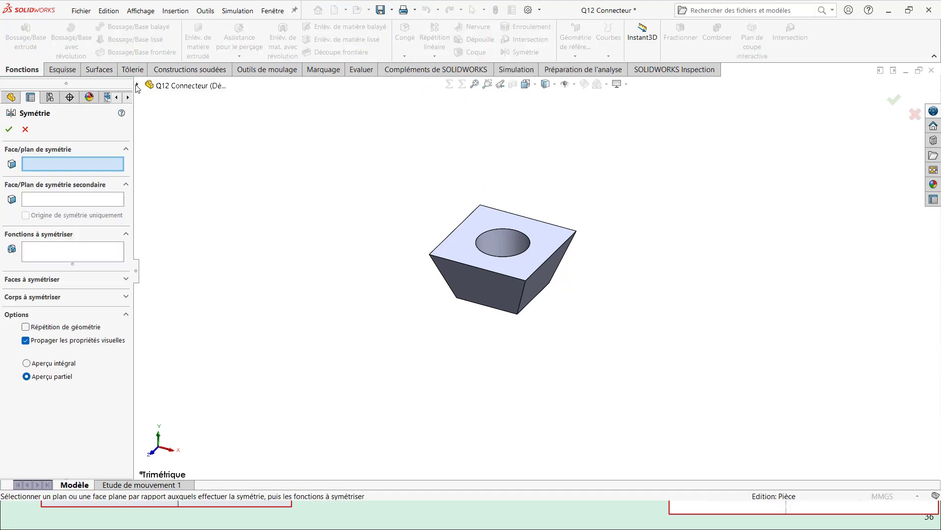
click(190, 179)
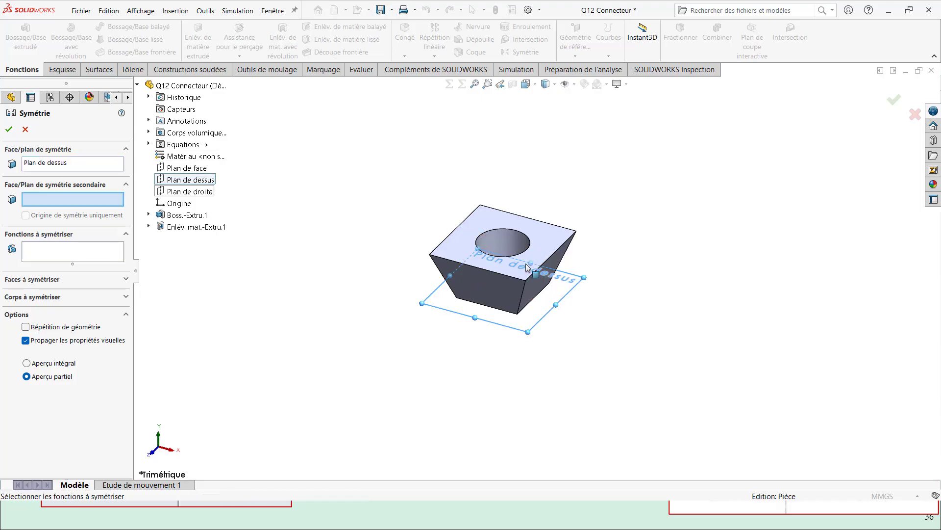
click(483, 240)
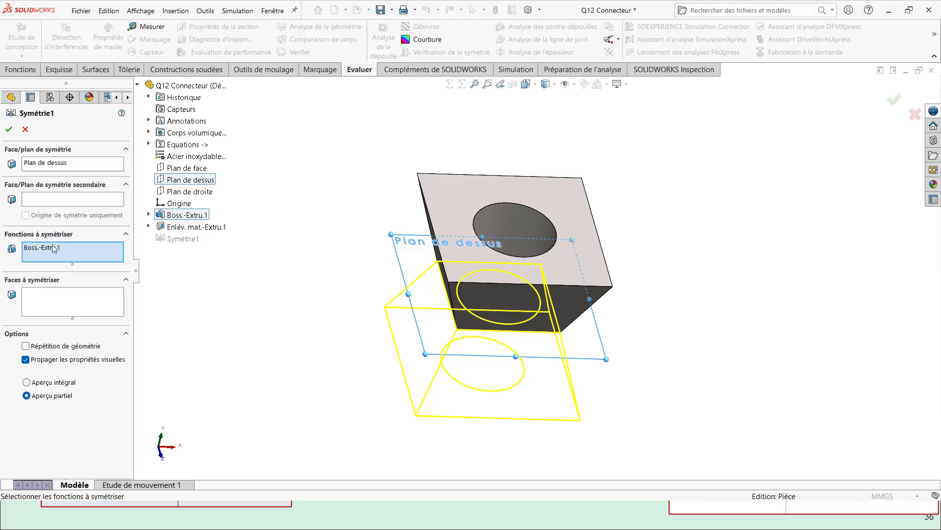
click(528, 217)
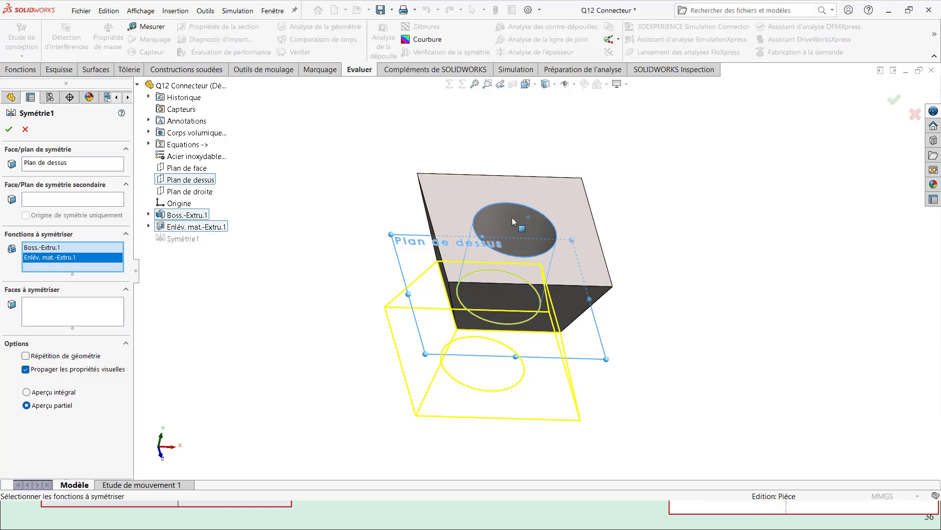
click(9, 129)
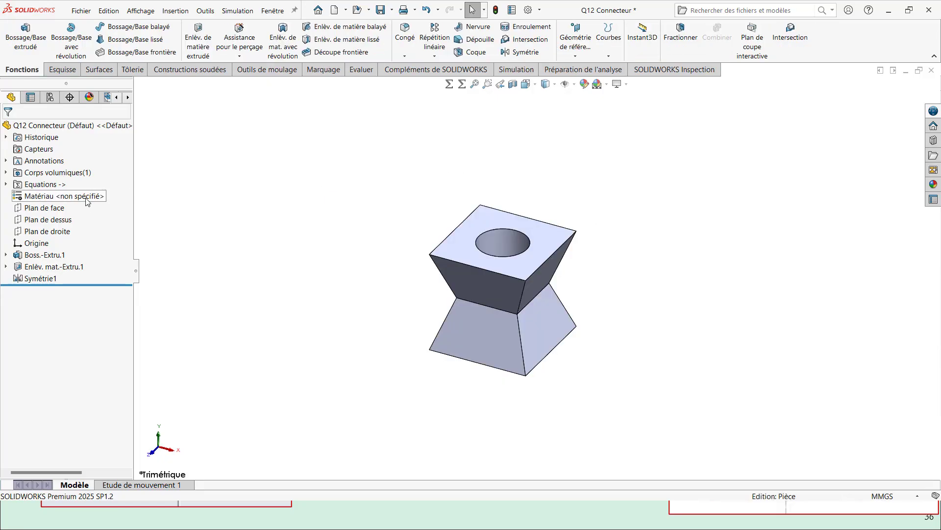
Apply the material Acier inoxydable moulé from the Acier category of solidworks materials to the part
right_click(98, 197)
click(140, 207)
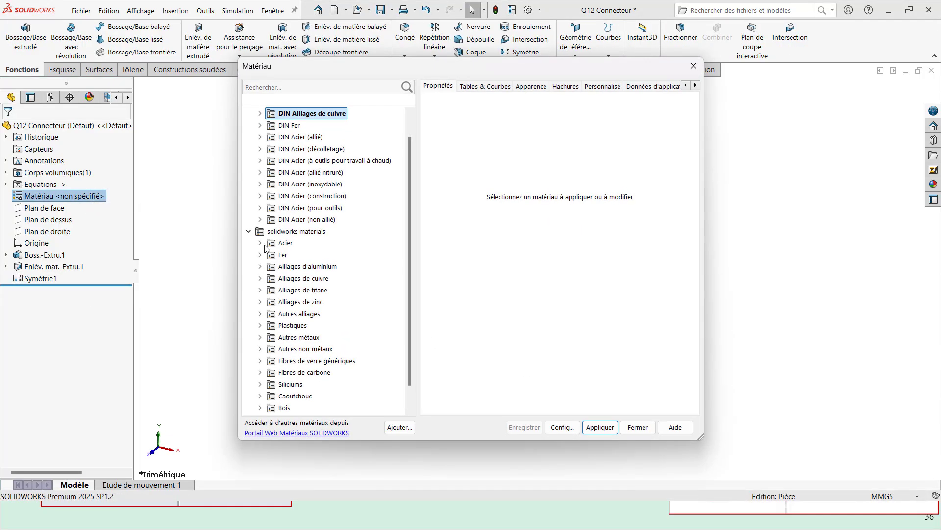
click(262, 243)
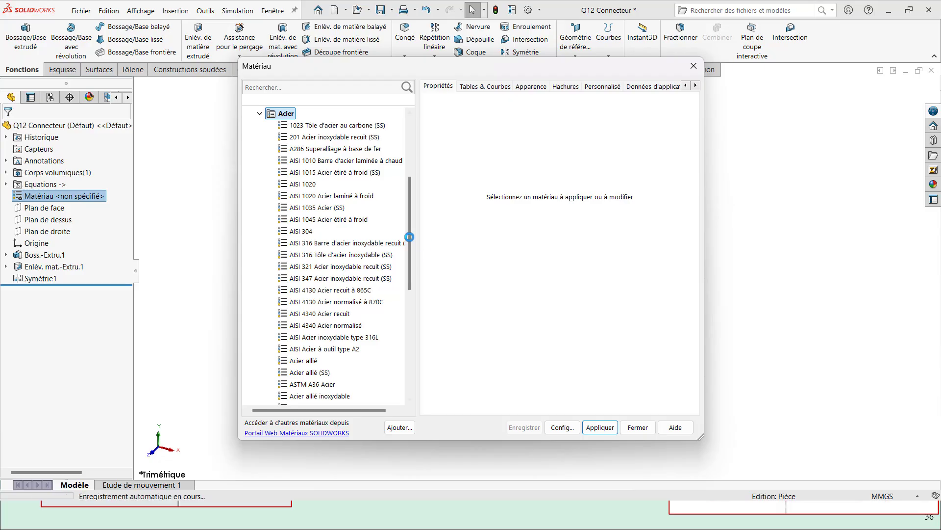
drag(408, 234, 410, 298)
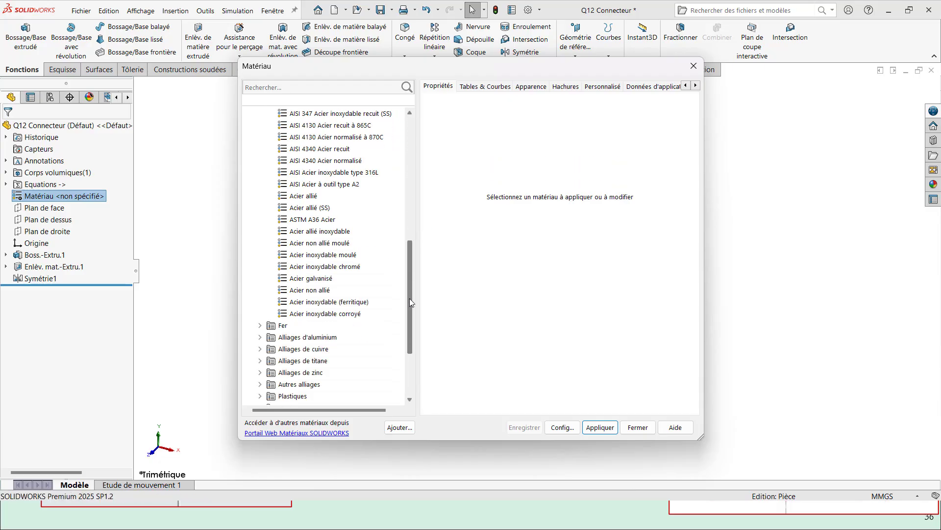
click(344, 260)
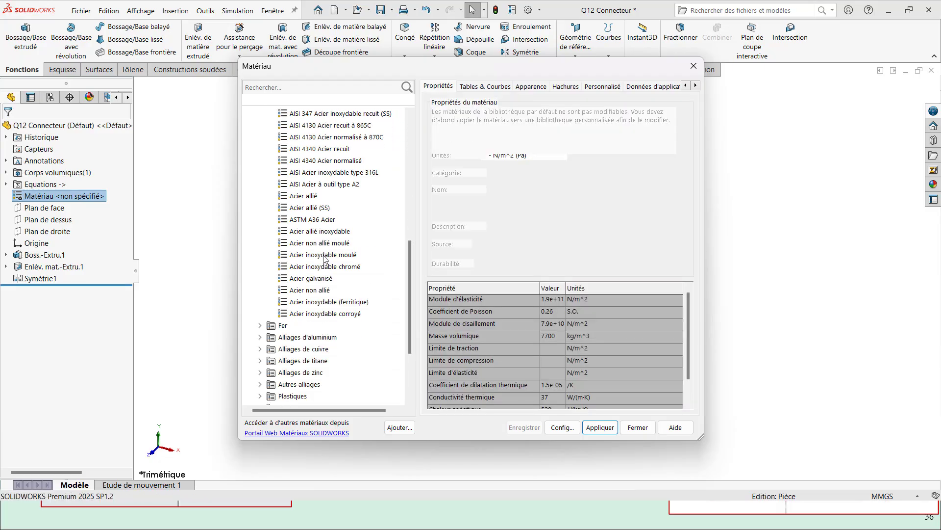
click(600, 427)
click(637, 427)
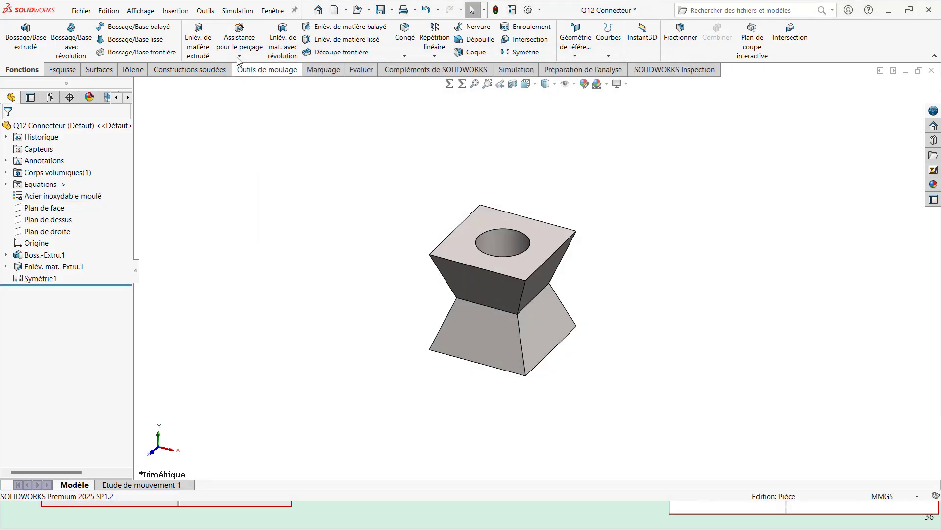
Evaluate the part's mass properties and compare the mass with the answer choices on the exercise slide
click(361, 69)
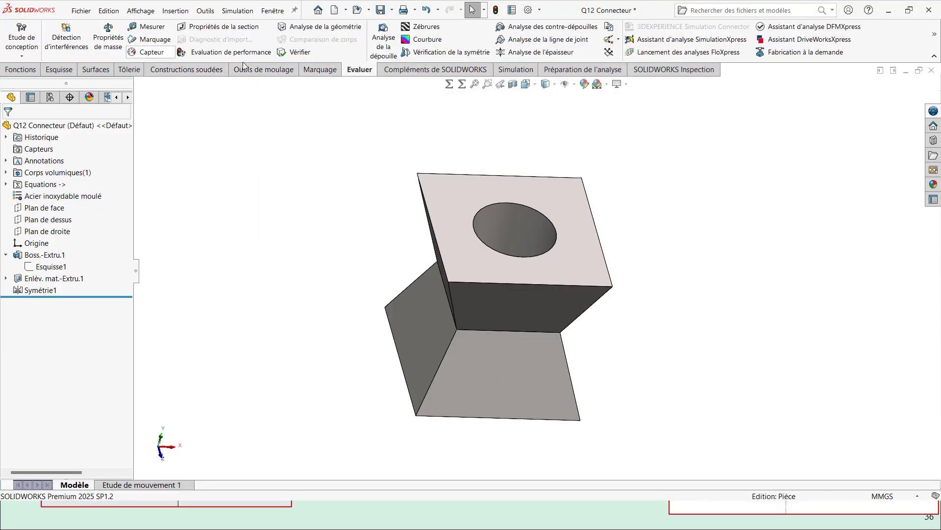
click(105, 36)
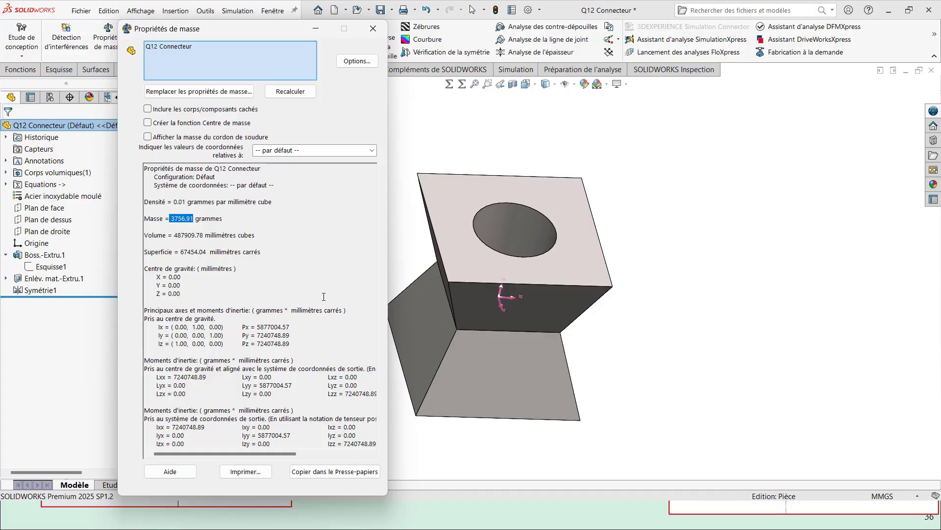
key(alt+Tab)
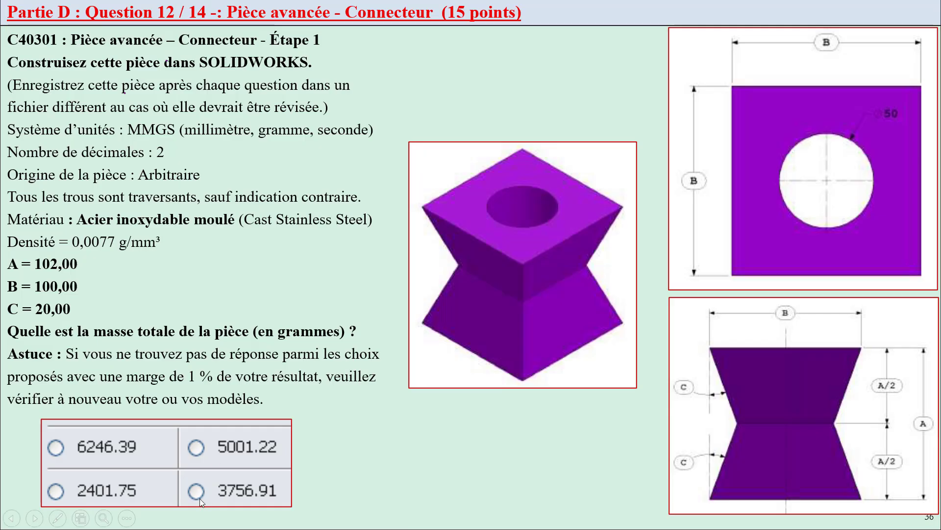
Bring up the question 13 exercise slide, and save the SOLIDWORKS part under the new name Q13 Connecteur
click(274, 368)
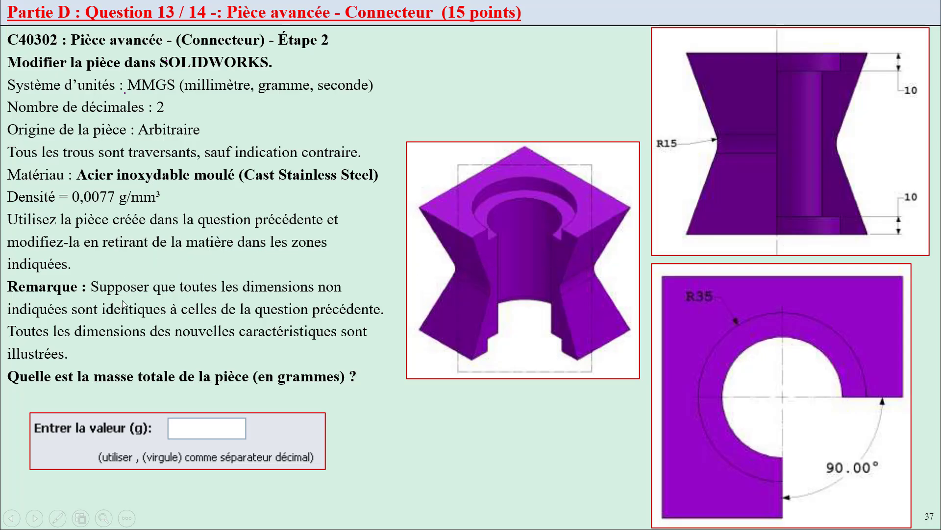
key(alt+Tab)
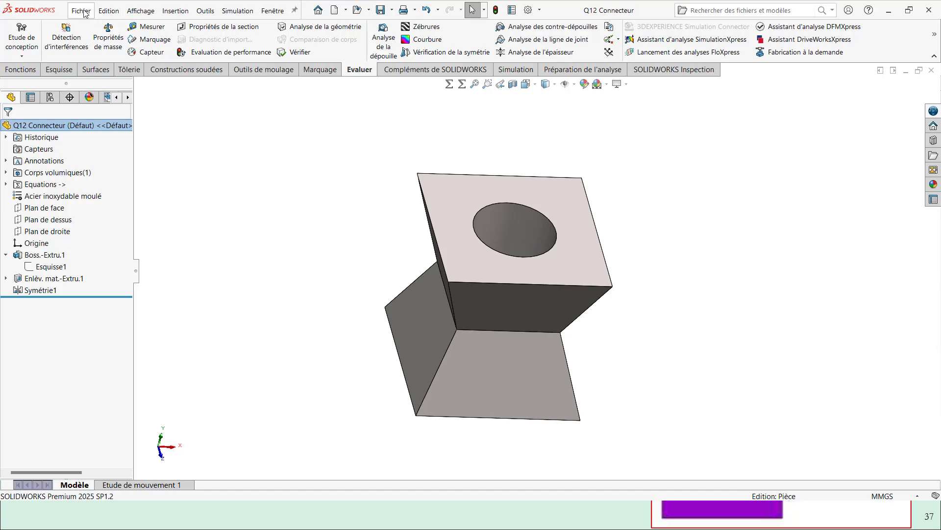
click(81, 11)
click(150, 132)
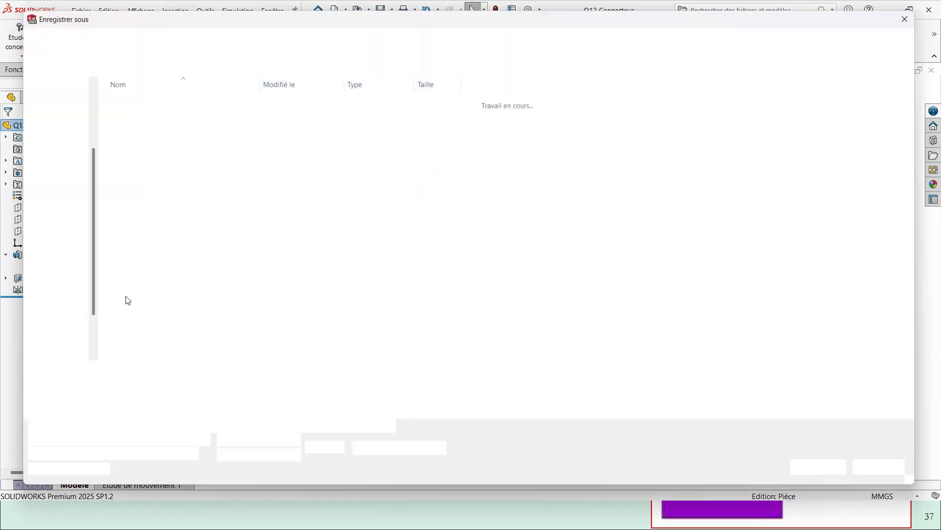
click(154, 379)
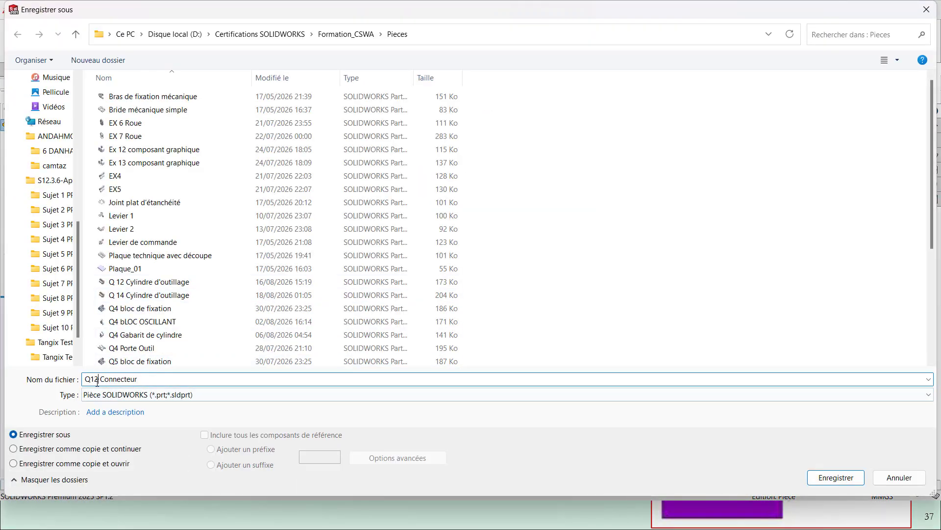
text(3)
key(Return)
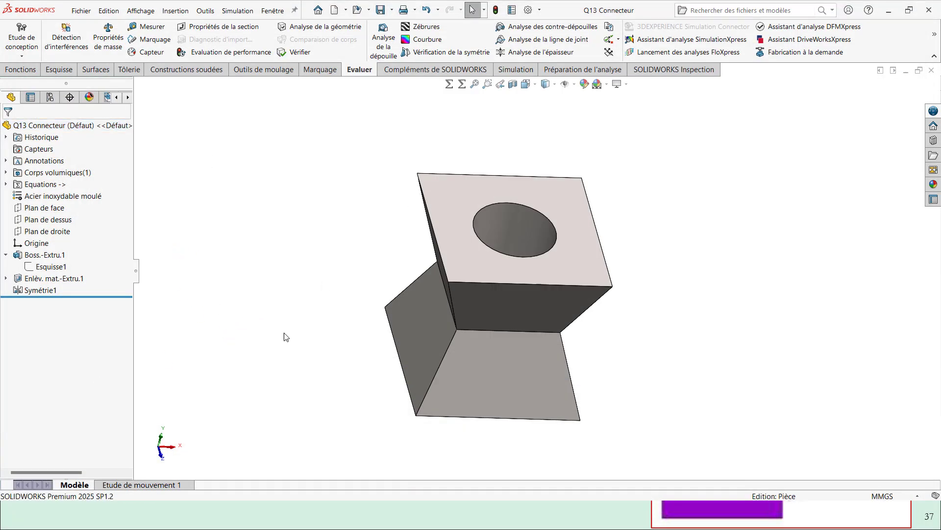
Fillet the four edges around the connector's narrow waist with a 15 mm radius
middle_drag(284, 334, 540, 223)
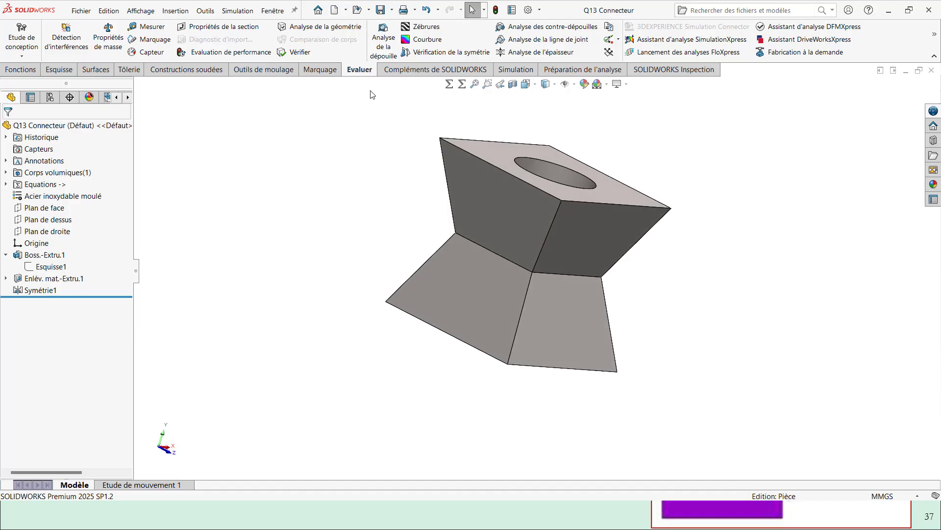
click(21, 70)
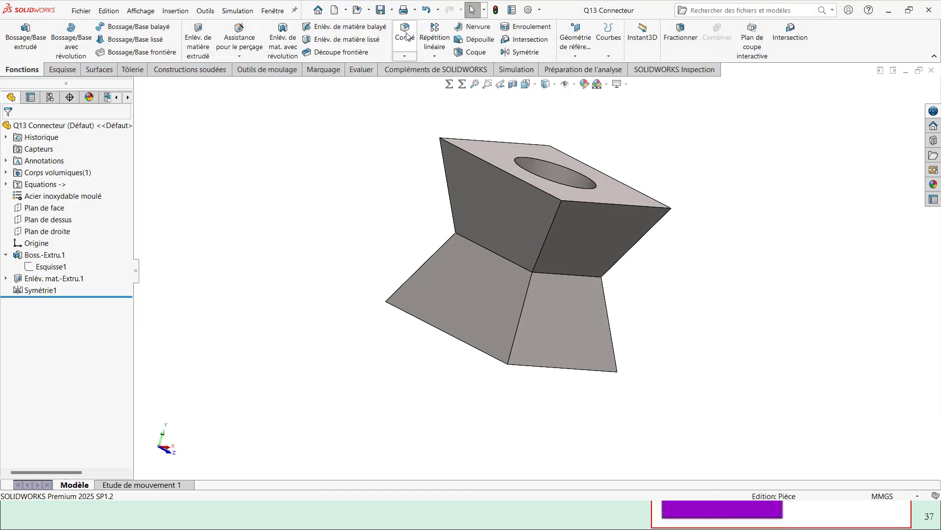
key(alt+Tab)
key(alt+Tab)
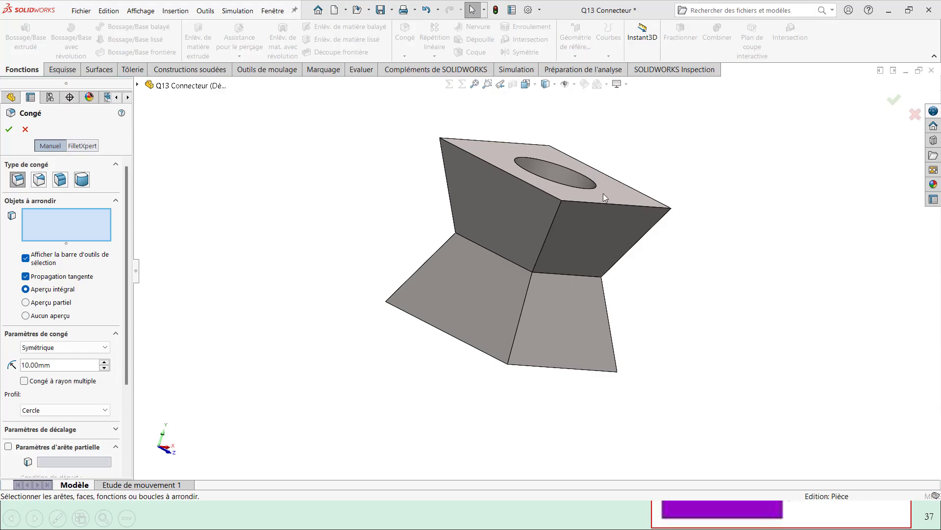
click(494, 255)
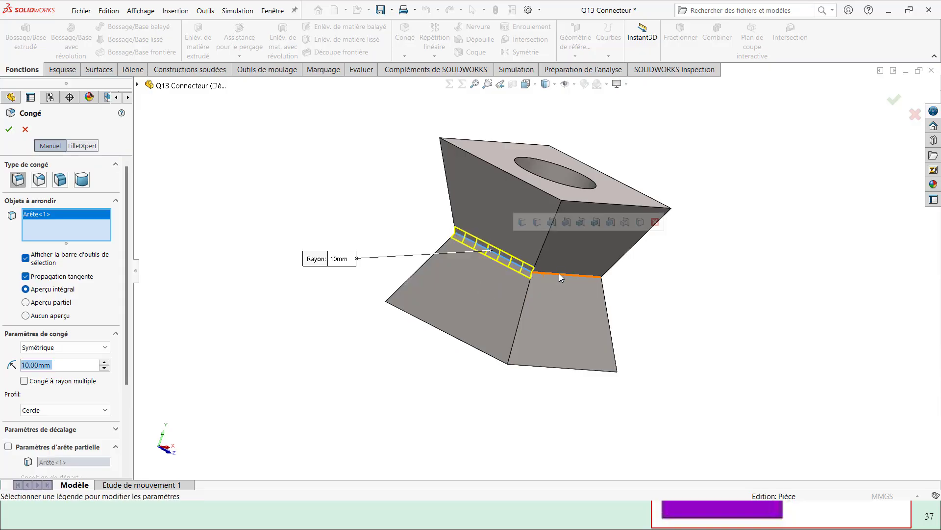
click(563, 275)
middle_drag(551, 280, 570, 248)
click(533, 273)
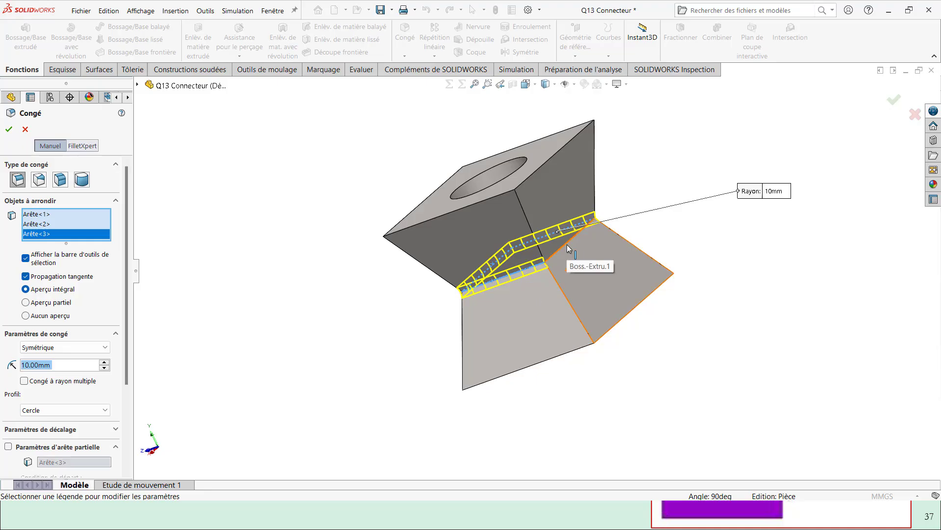
click(566, 245)
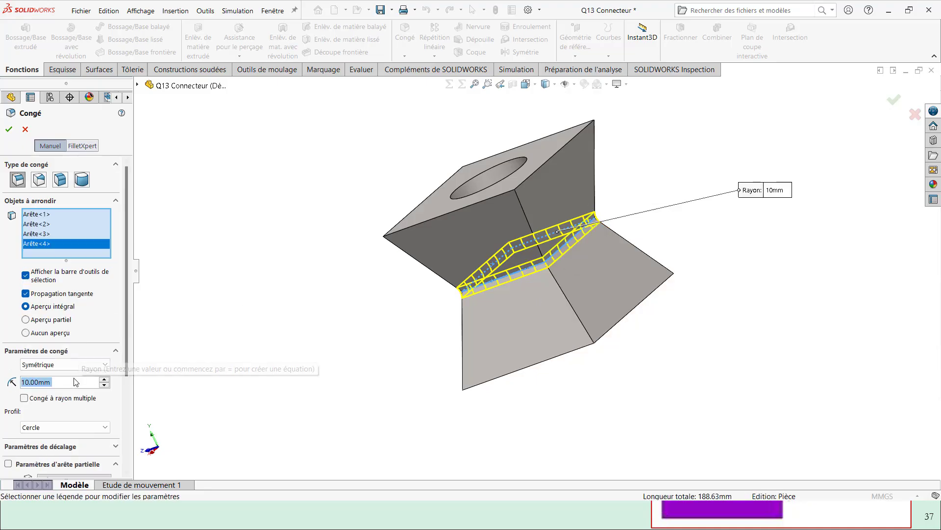
text(15)
key(Return)
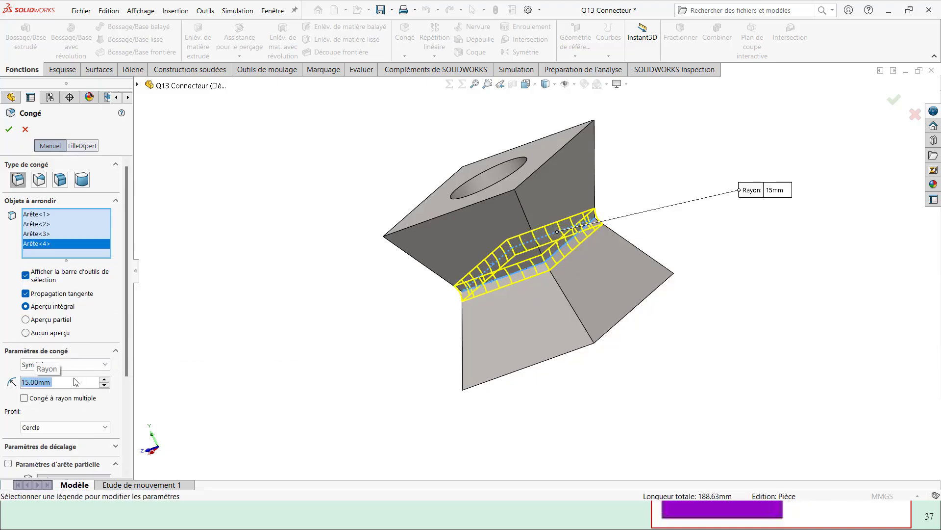
click(9, 130)
Consult the exercise slide, and sketch a circle about 67 mm in diameter centred on the origin on the part's top face
key(alt+Tab)
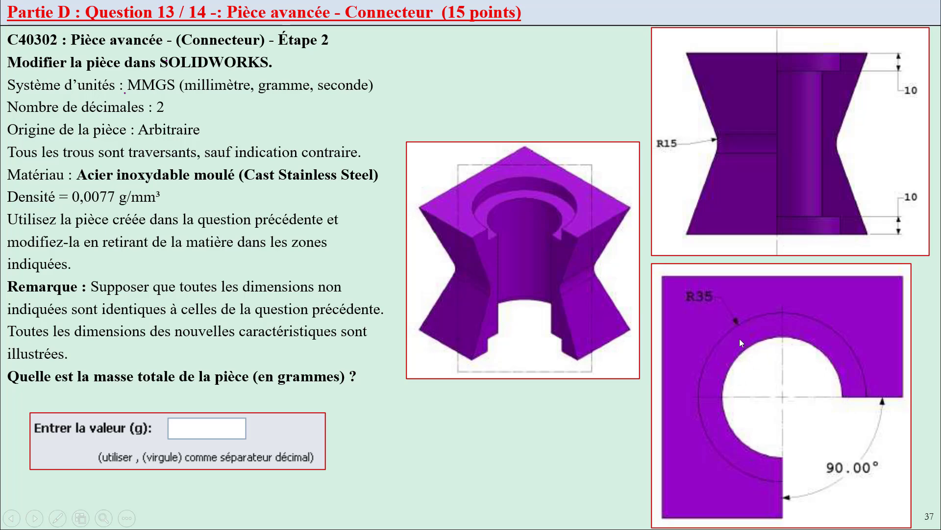
key(alt+Tab)
click(575, 216)
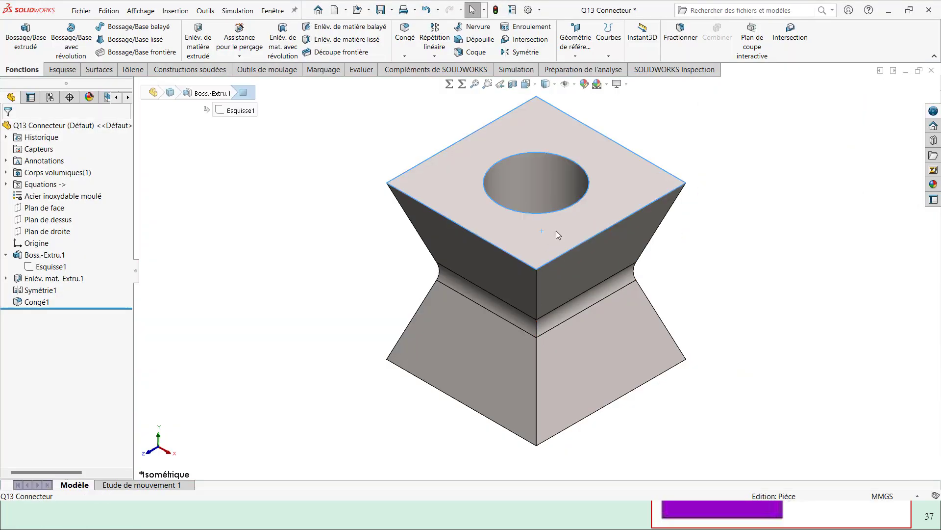
click(573, 201)
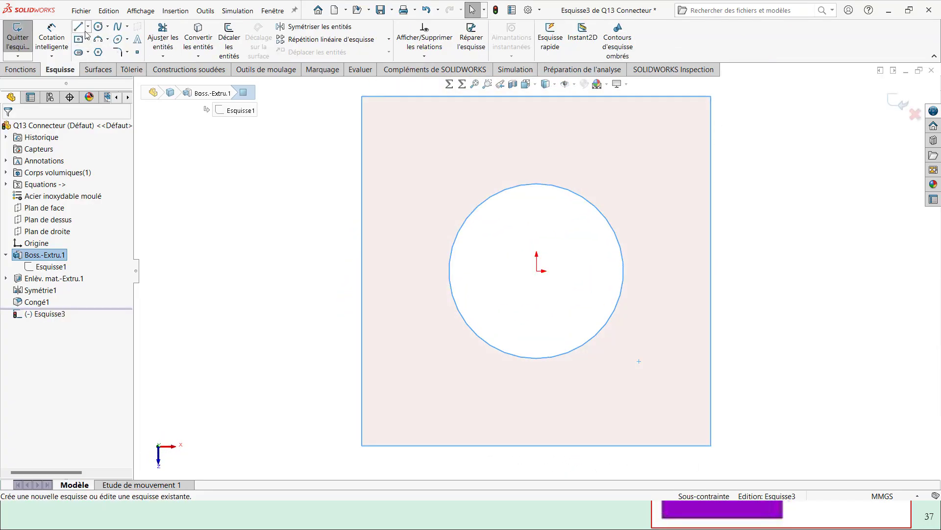
click(97, 26)
click(538, 270)
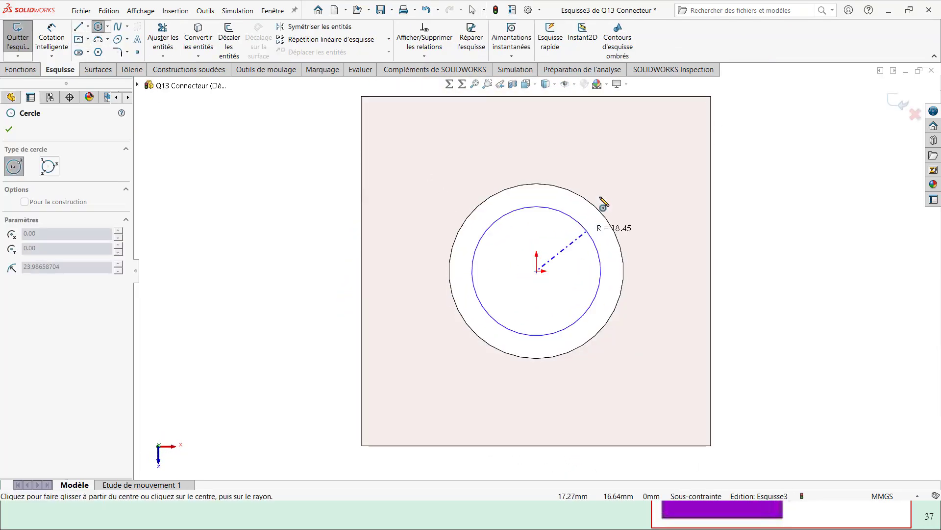
click(605, 177)
key(Escape)
Check the counterbore radius on the exercise slide, and dimension the sketched circle's diameter to 70 mm
key(alt+Tab)
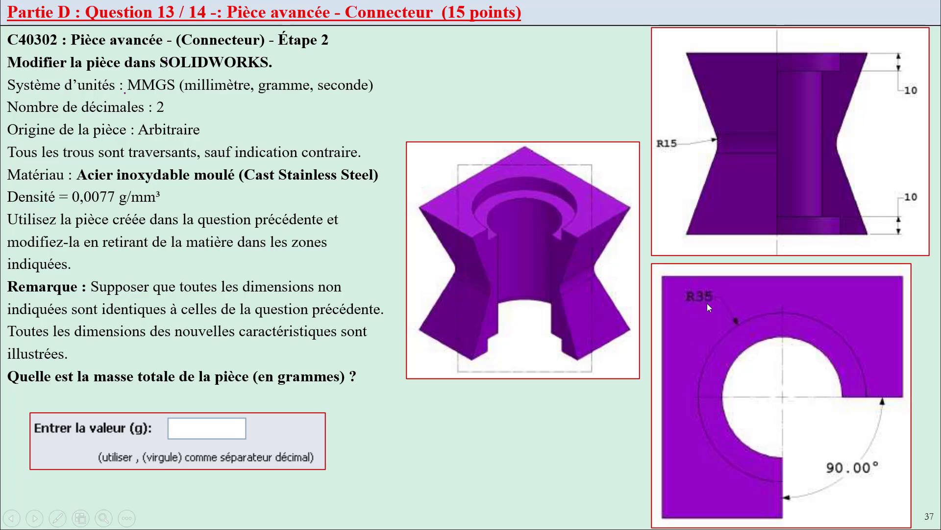
key(alt+Tab)
click(532, 156)
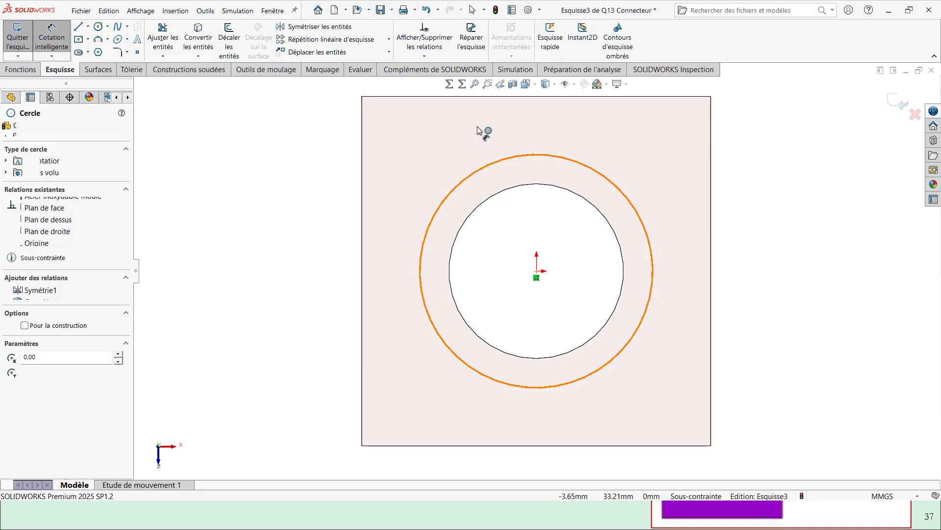
click(479, 128)
key(Return)
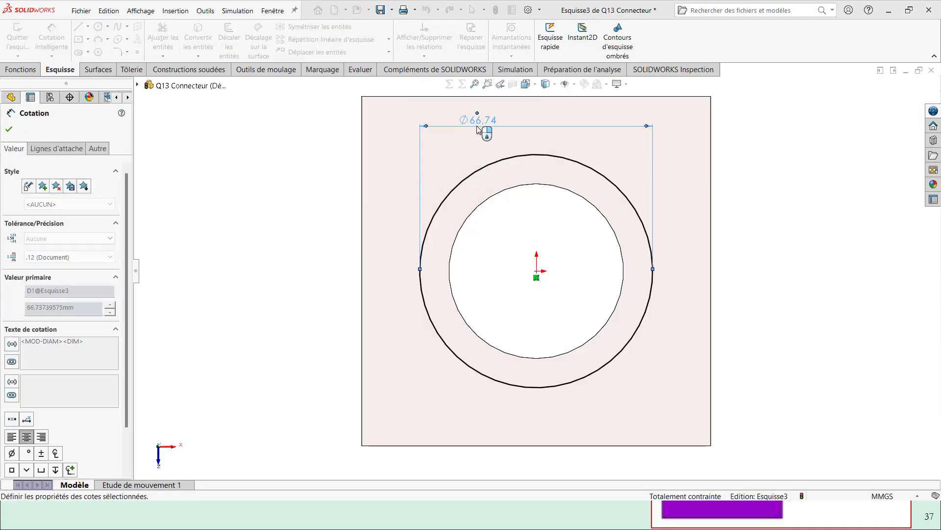
Cut-extrude the 70 mm circle as a blind (Borgne) counterbore 10 mm deep, using the depth given on the exercise slide
middle_drag(444, 211, 405, 132)
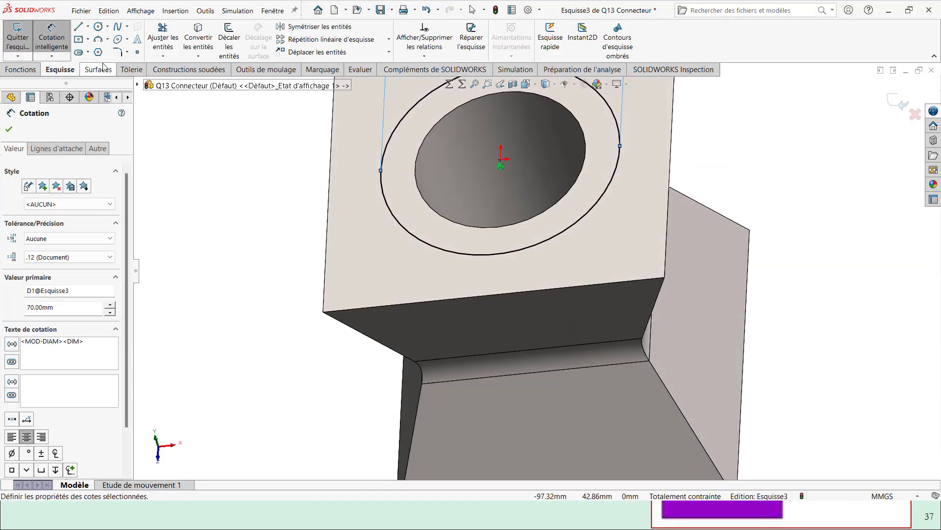
click(18, 69)
click(198, 42)
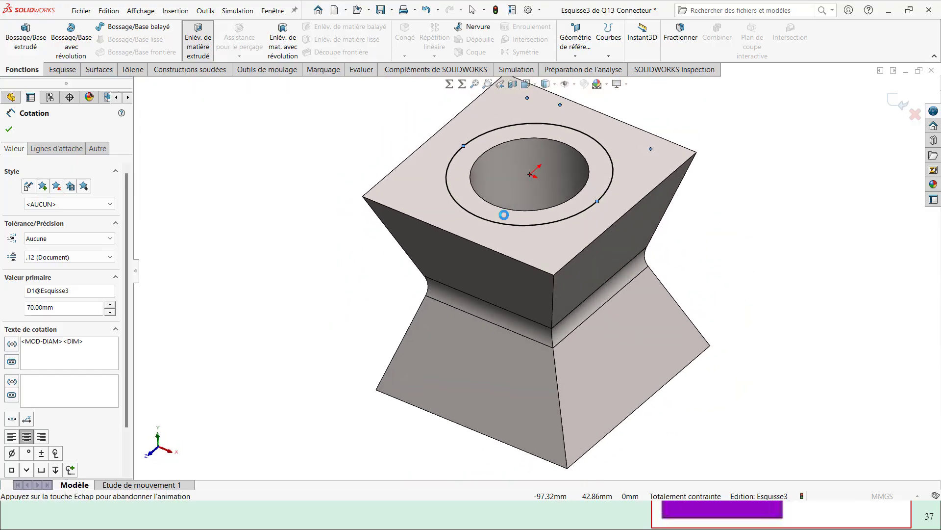
key(alt+Tab)
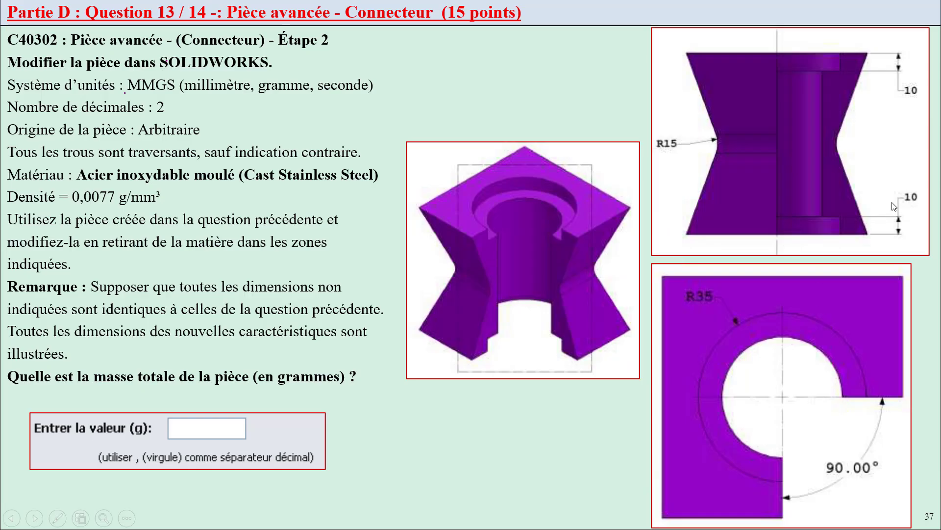
key(alt+Tab)
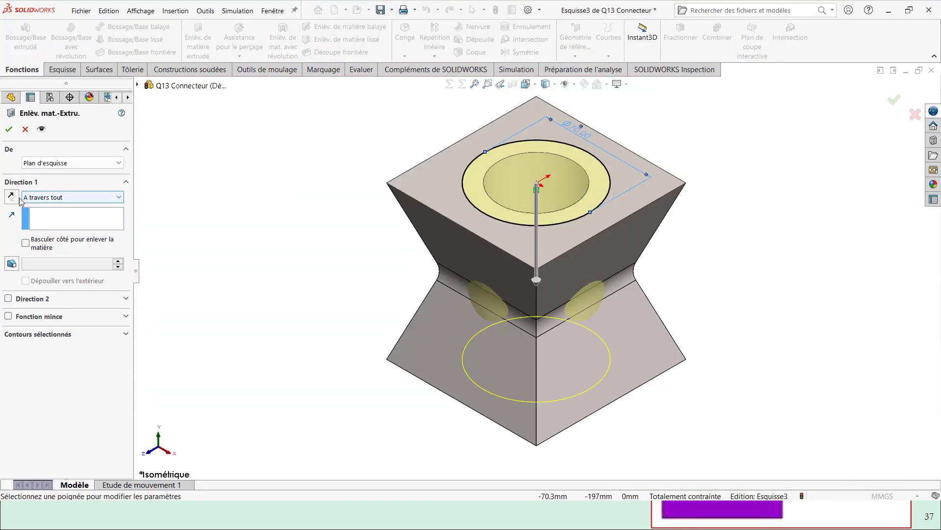
click(63, 198)
click(68, 212)
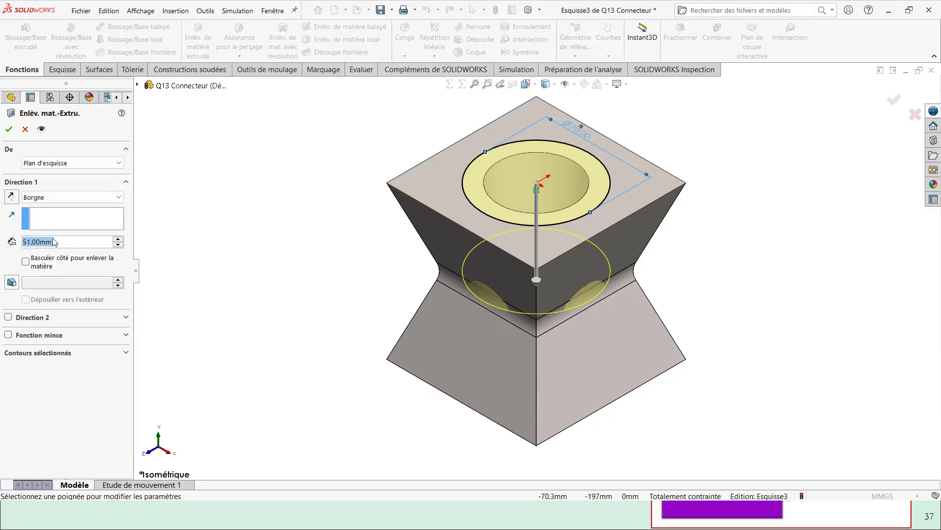
text(10)
key(Return)
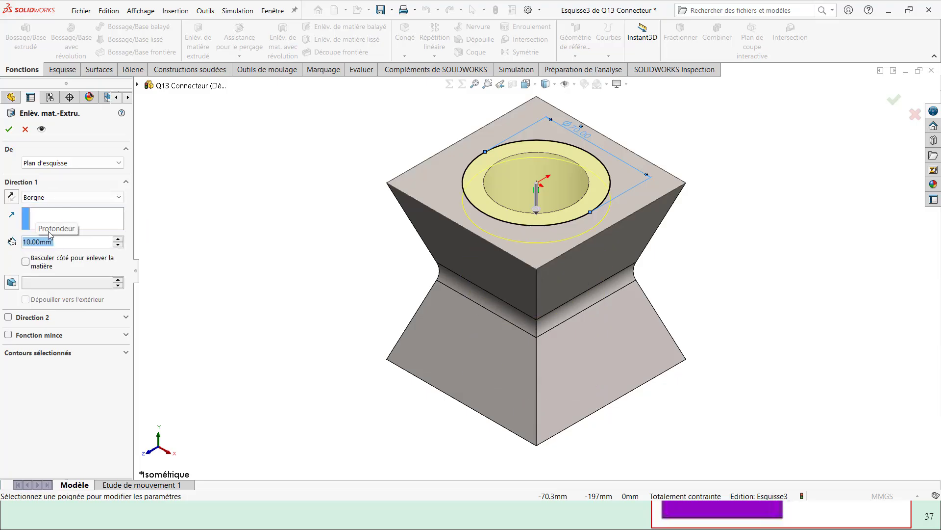
click(8, 129)
Mirror the counterbore cut about Plan de dessus
click(358, 181)
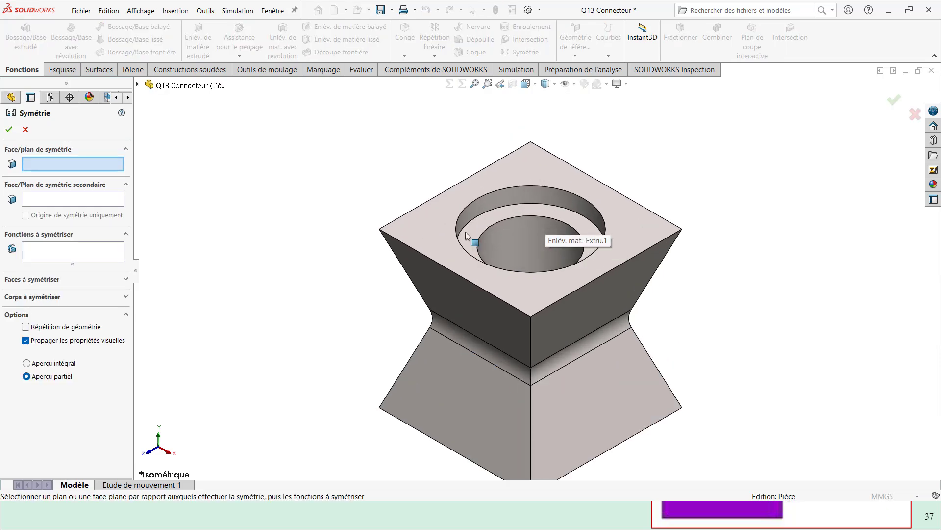
click(138, 85)
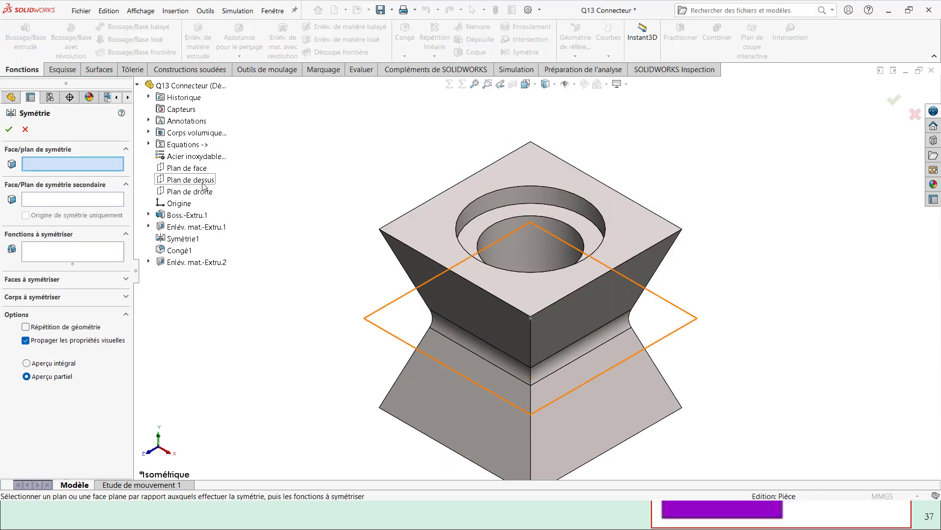
click(202, 181)
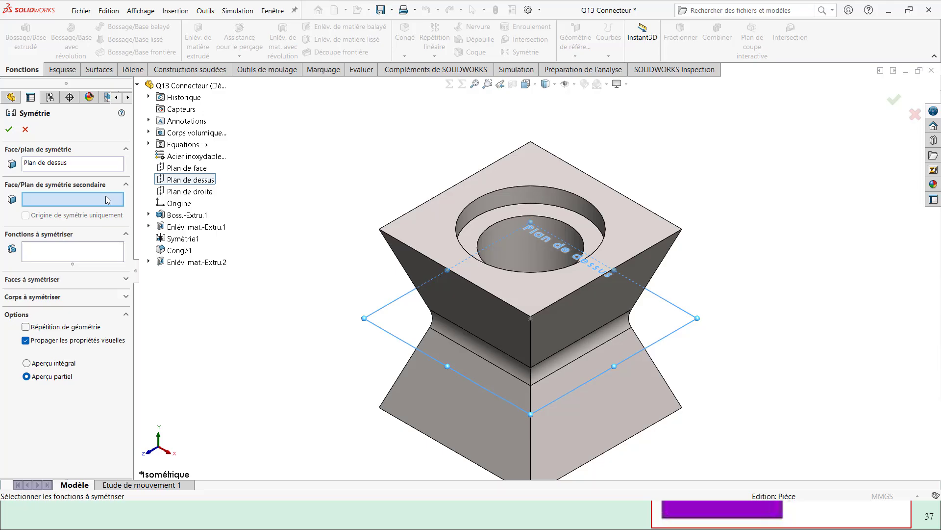
click(523, 195)
click(9, 128)
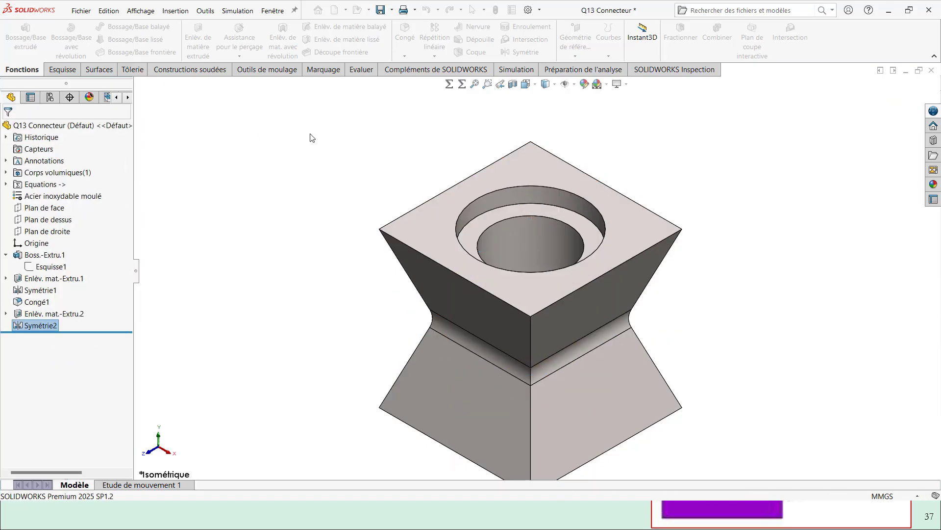
Following the exercise slide, sketch a corner rectangle on the top face from the origin to the face's front corner
key(alt+Tab)
key(alt+Tab)
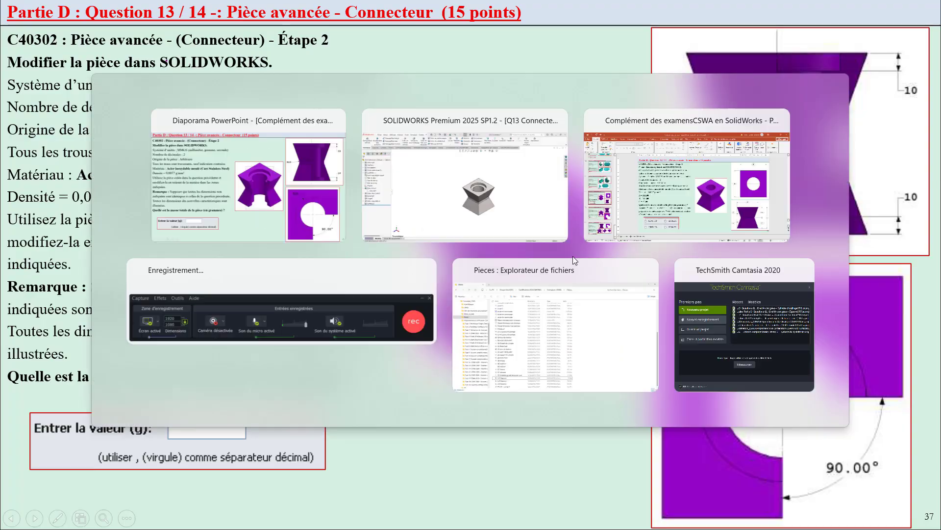
click(546, 281)
click(584, 250)
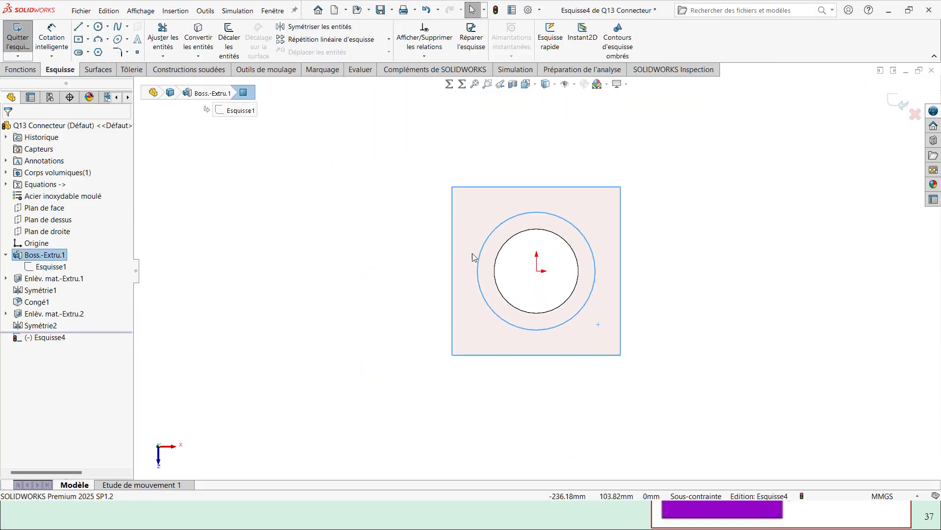
key(alt+Tab)
key(alt+Tab)
click(88, 39)
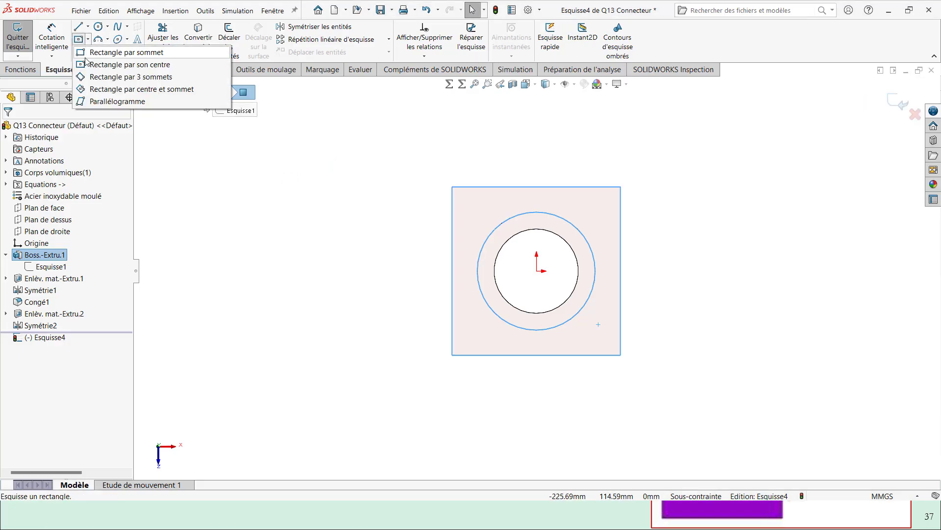
click(93, 57)
click(536, 270)
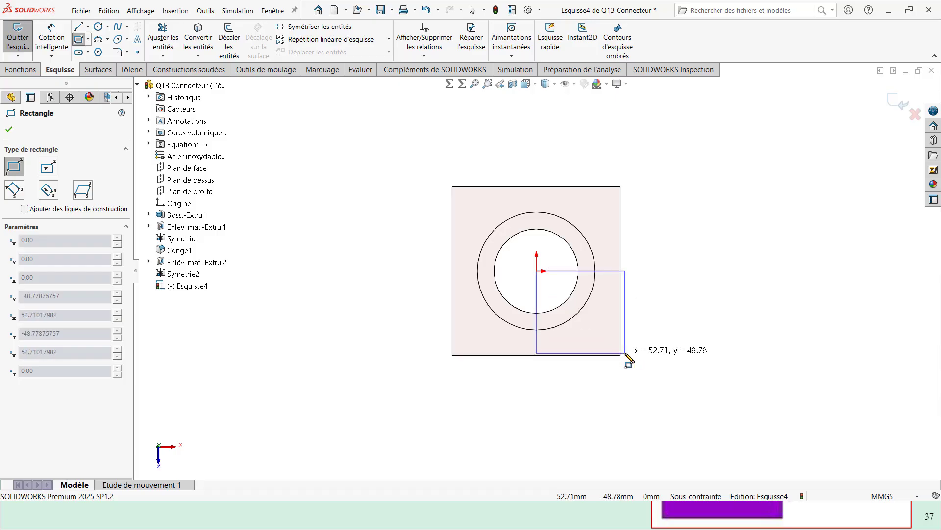
click(621, 355)
key(Escape)
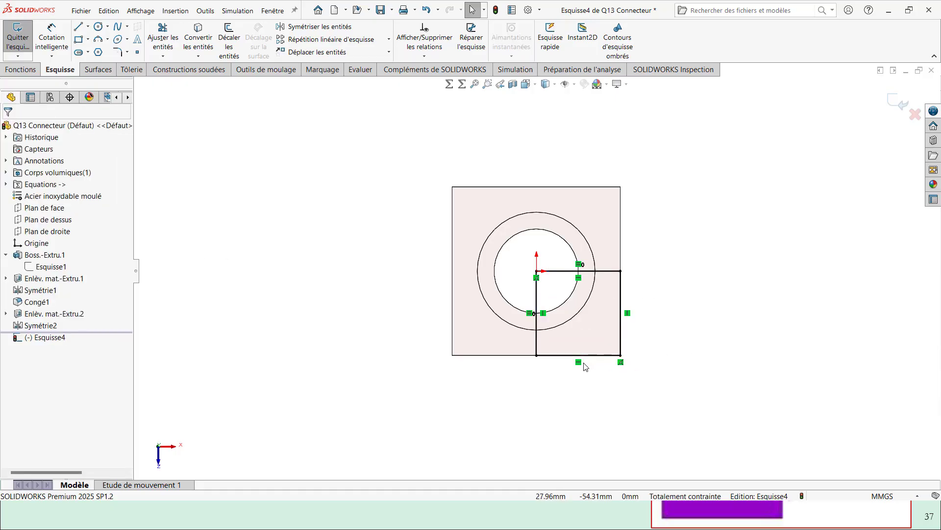
Cut-extrude the quarter rectangle through the full height of the part
mouse_move(584, 367)
middle_down()
mouse_move(578, 228)
mouse_move(572, 269)
middle_up()
click(20, 70)
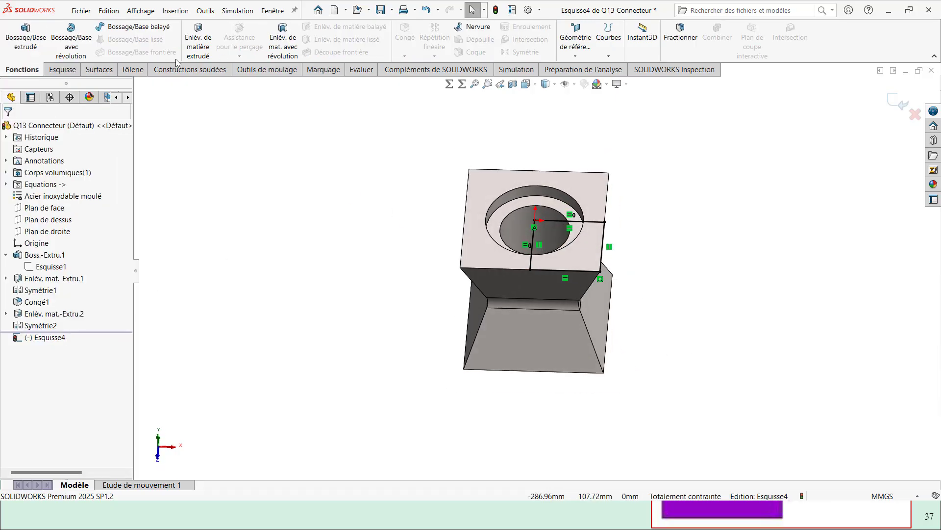
click(198, 41)
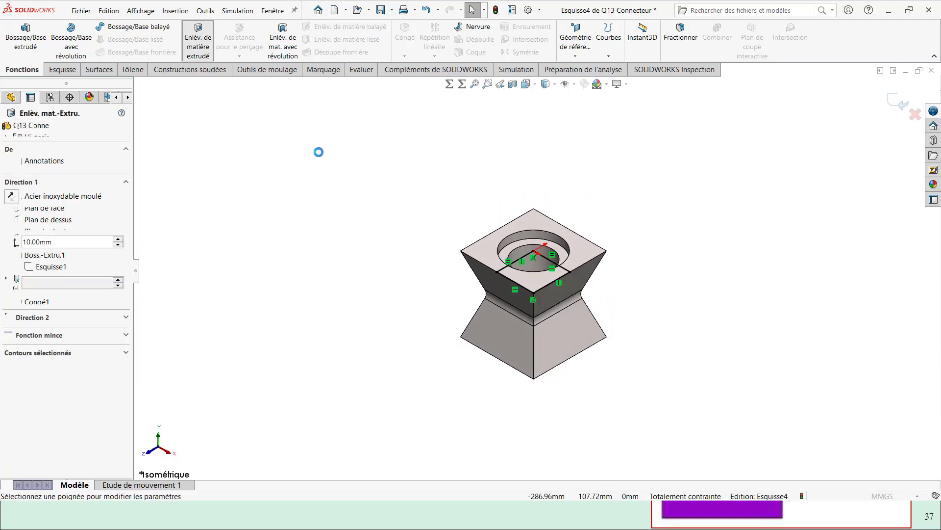
click(64, 198)
click(62, 219)
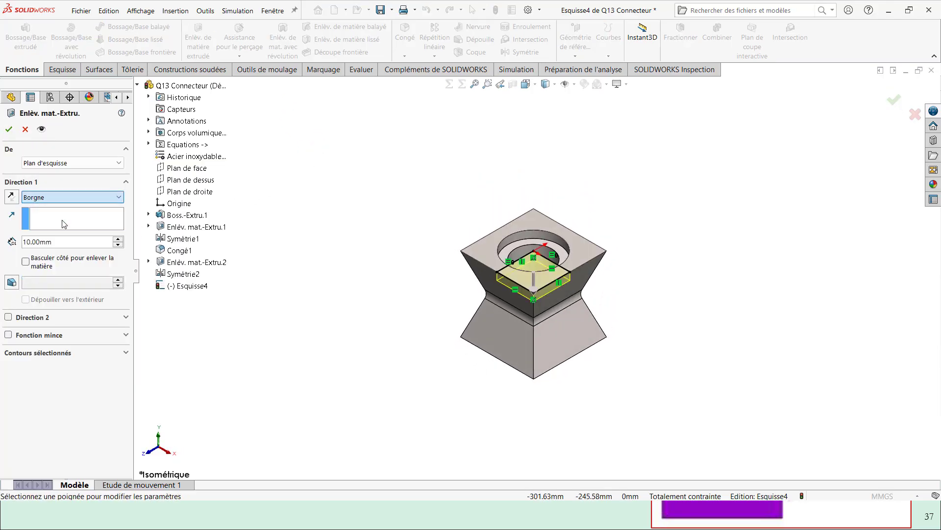
click(8, 129)
Evaluate the modified part's mass properties and return to the question 13 slide's answer field
click(360, 69)
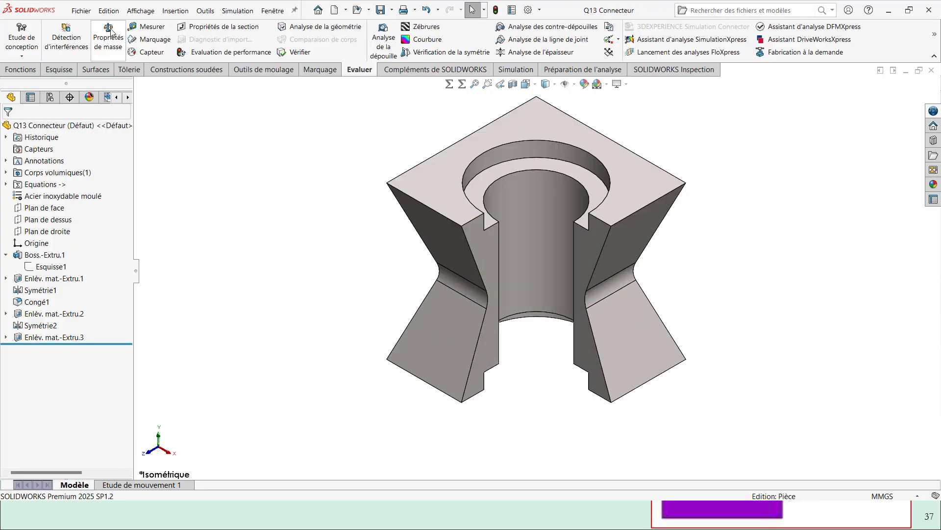
click(110, 34)
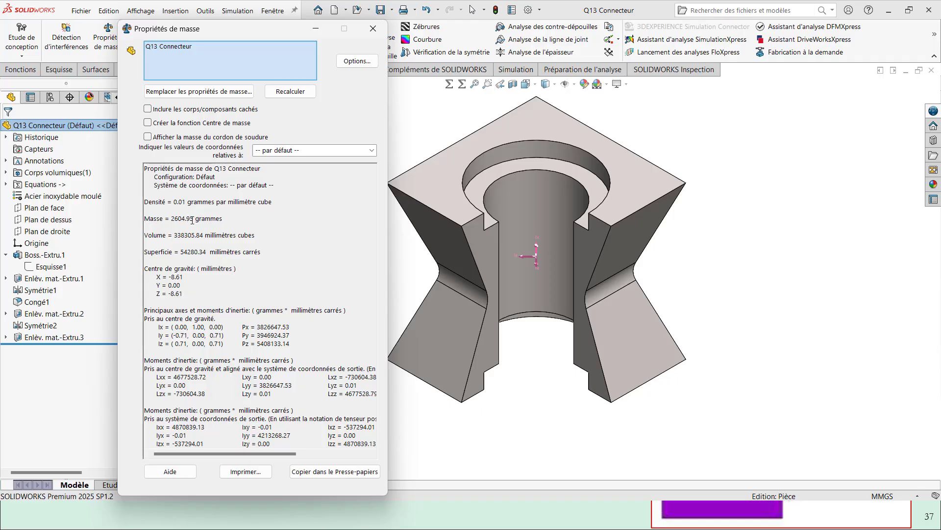
key(alt+Tab)
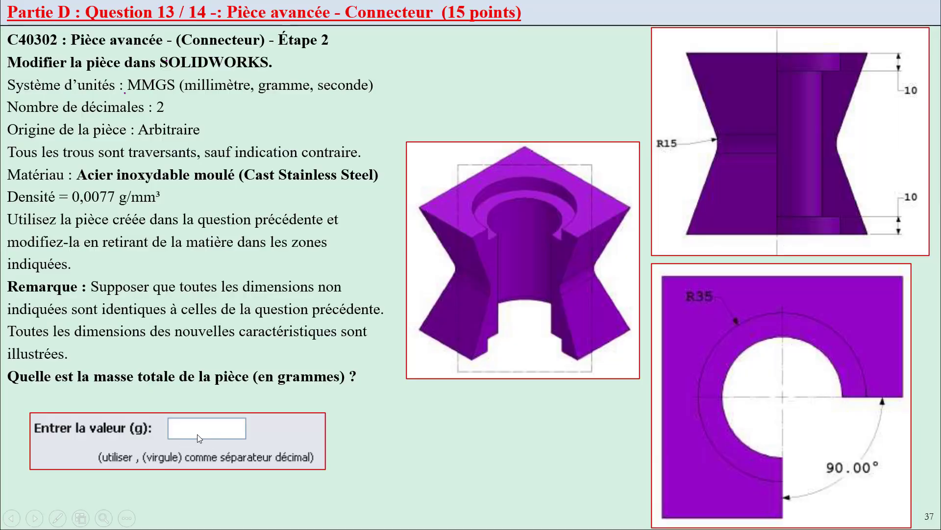
Advance to the question 14 slide, close the part's mass properties in SOLIDWORKS, and consult the exercise drawing before returning to the part
click(230, 378)
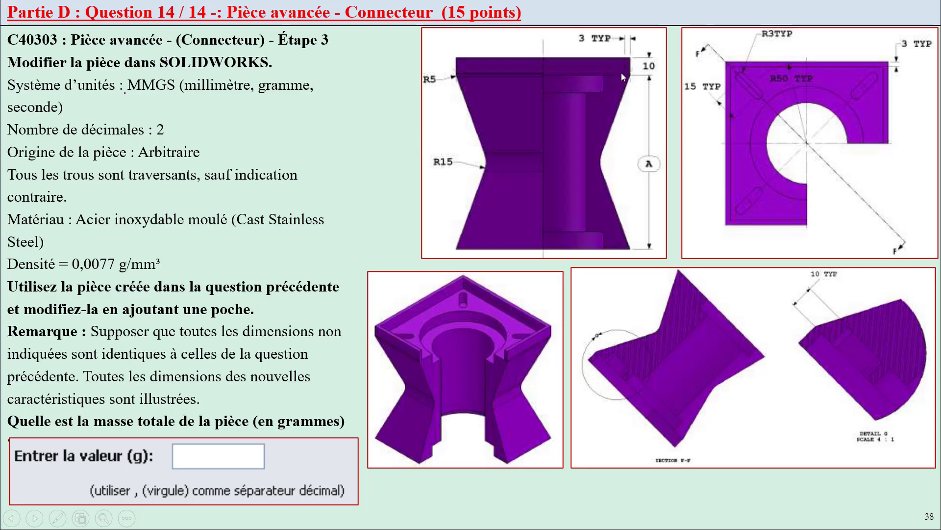
key(alt+Tab)
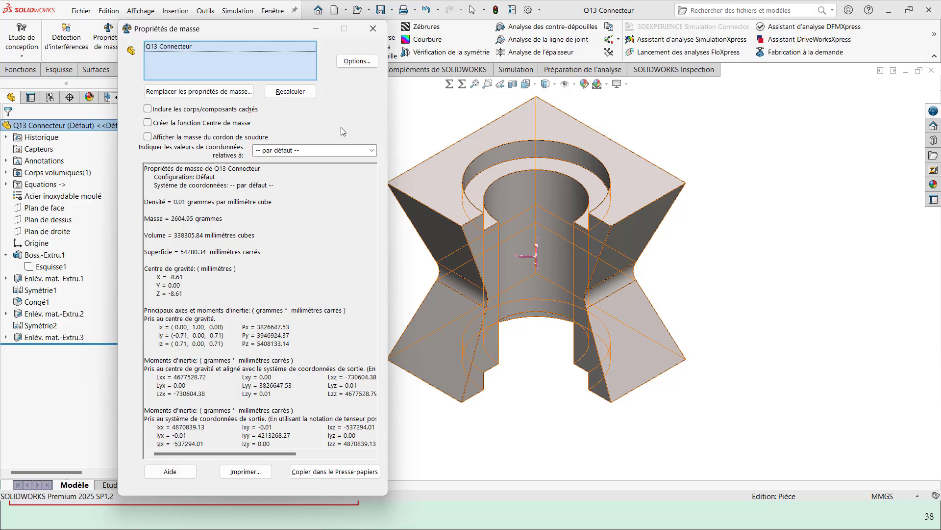
click(376, 30)
key(alt+Tab)
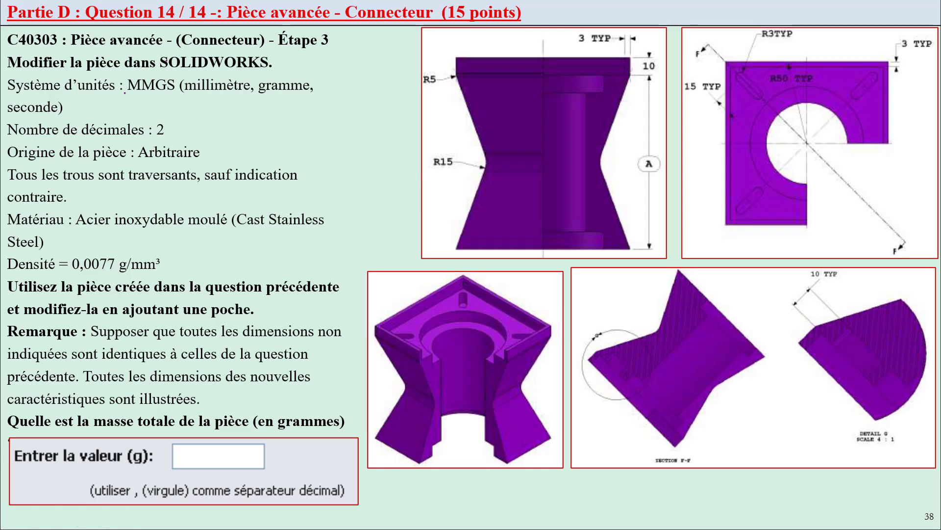
key(alt+Tab)
Start a sketch on the connector's top face and convert its four outer edges into sketch entities
click(443, 185)
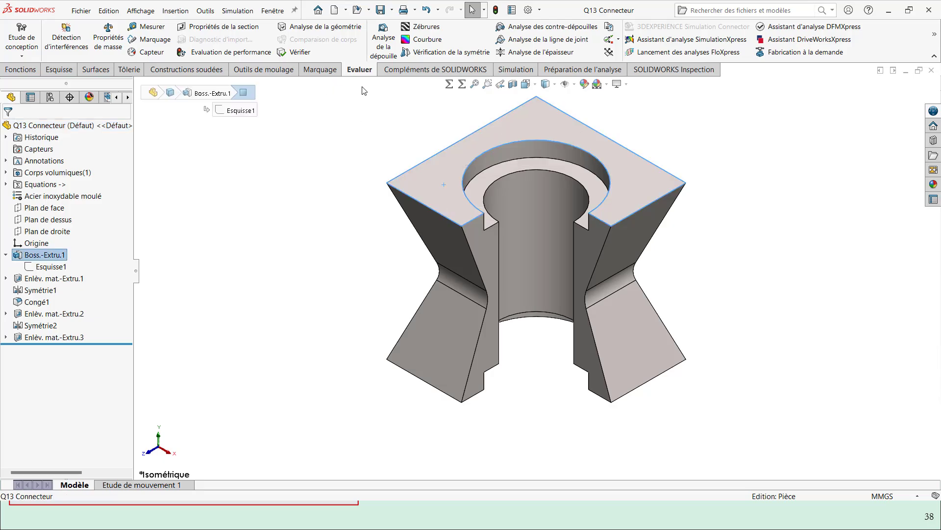
click(59, 69)
click(25, 30)
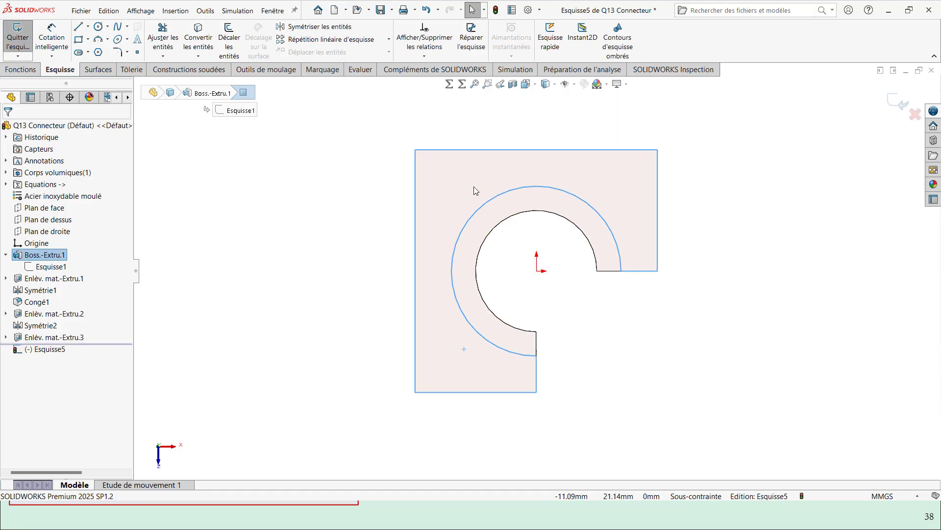
click(658, 208)
ctrl+click(633, 149)
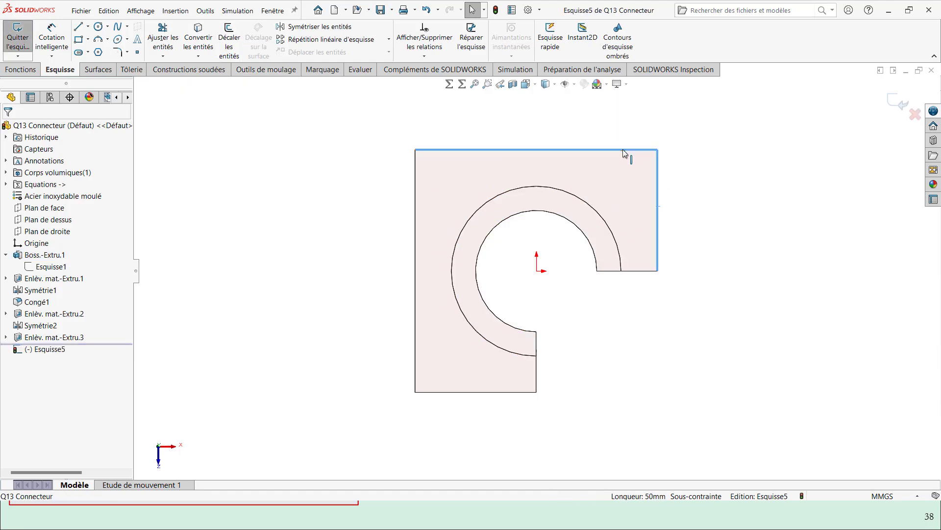
ctrl+click(415, 196)
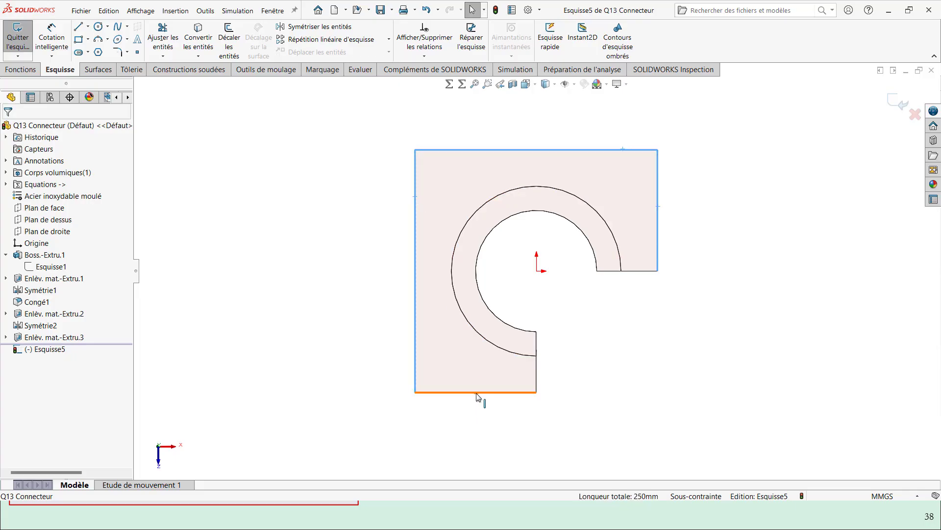
ctrl+click(476, 392)
click(210, 42)
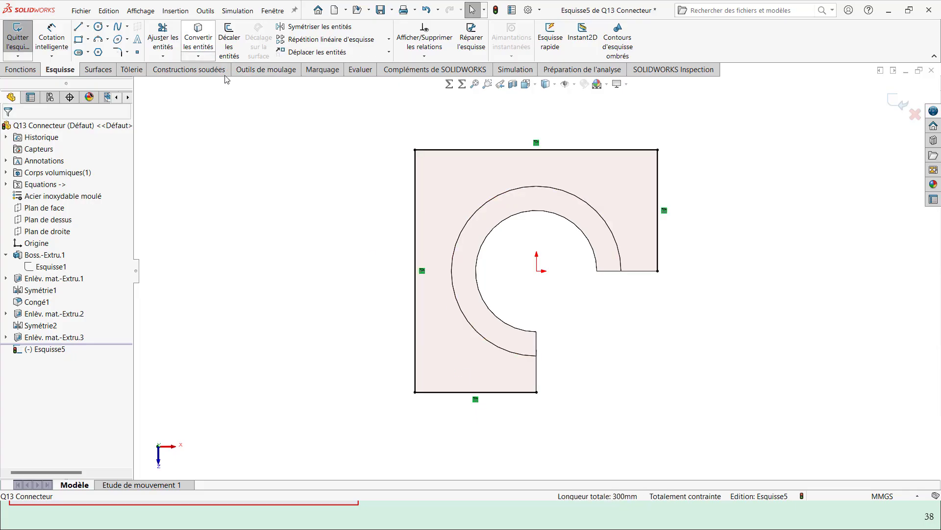
Offset the four converted outer edges 3 mm inward, with the direction reversed and dimensions added
click(229, 42)
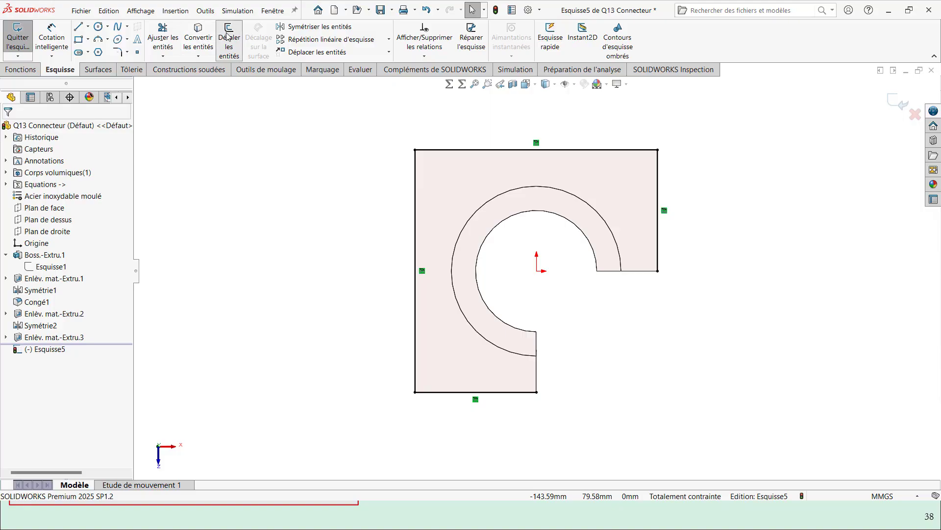
click(416, 216)
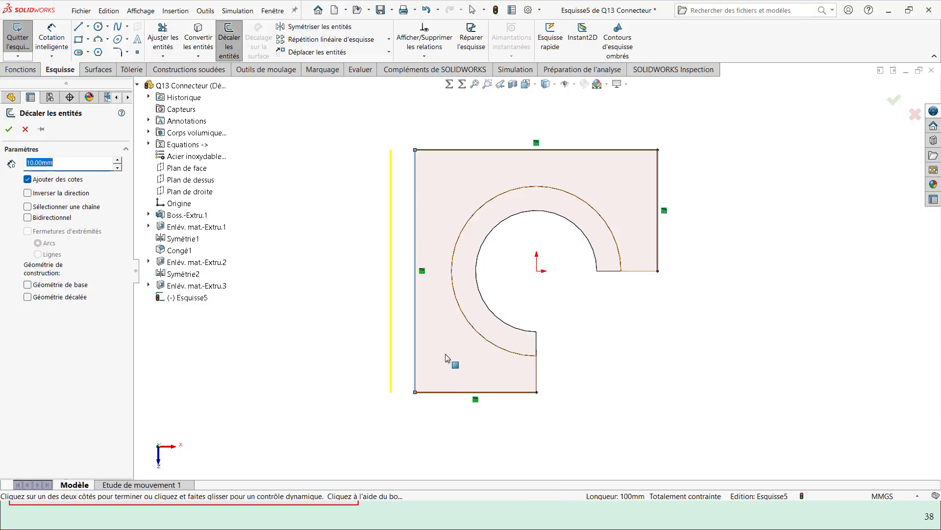
click(449, 392)
click(456, 150)
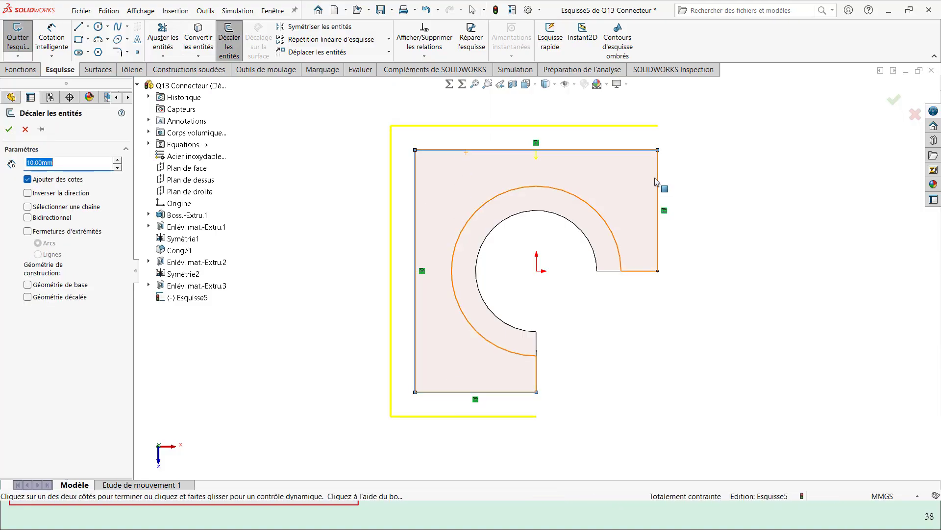
click(658, 197)
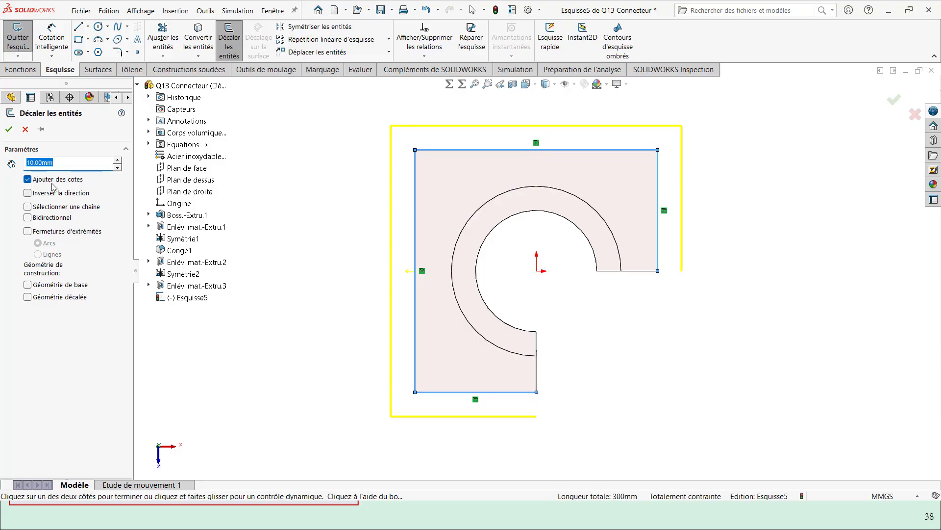
click(44, 192)
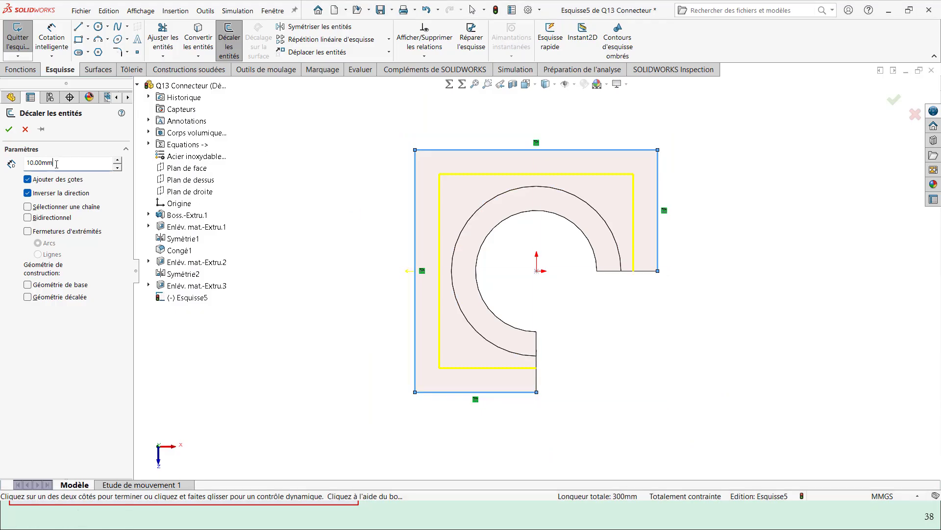
drag(54, 163, 1, 167)
text(3)
key(Return)
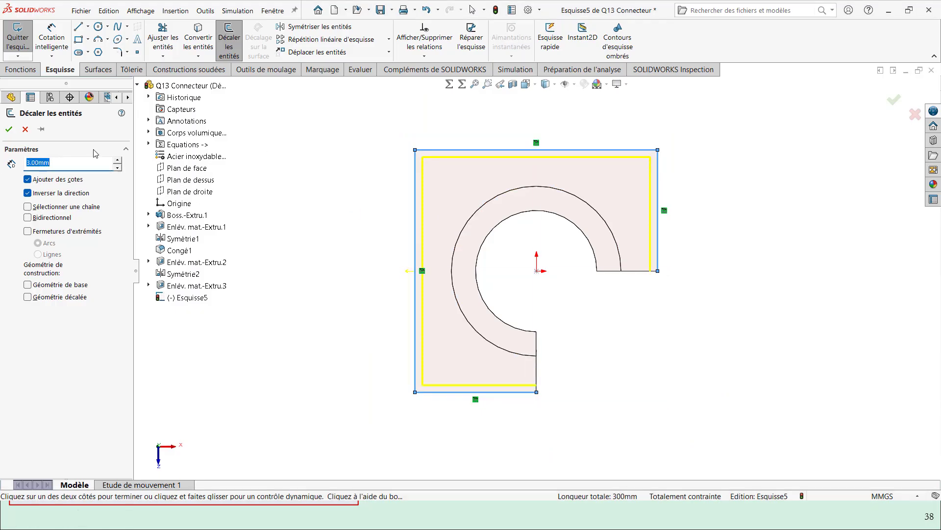
click(8, 129)
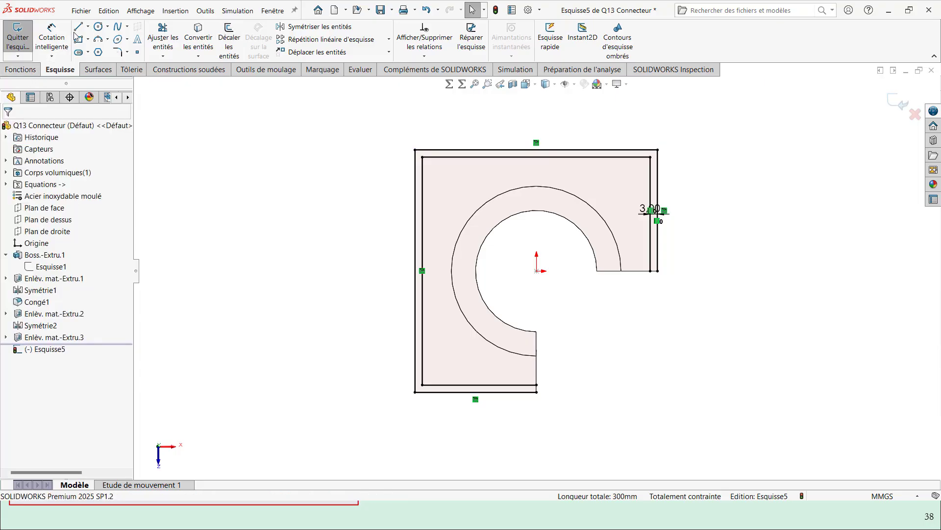
Close the rim profile by drawing short lines between the inner and outer contours at both open ends
click(78, 28)
scroll(659, 243, down, 2)
click(636, 289)
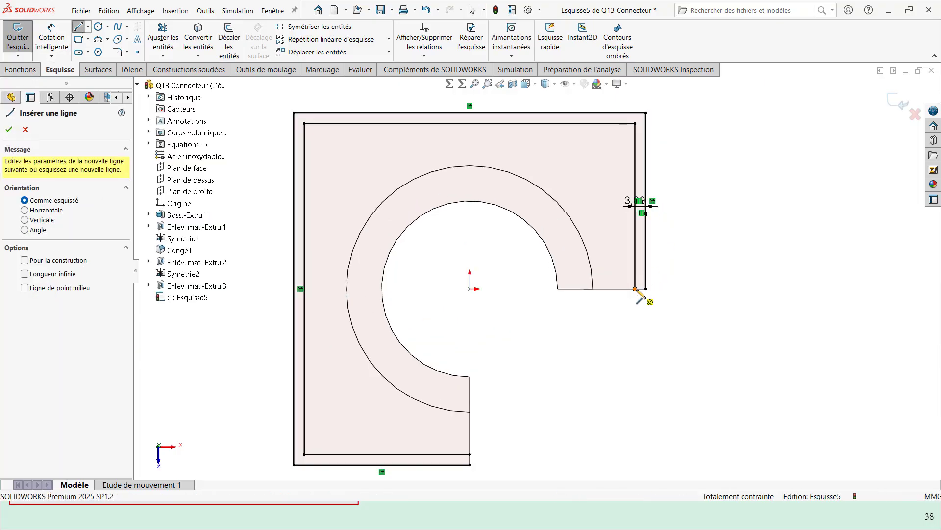
click(646, 289)
key(Escape)
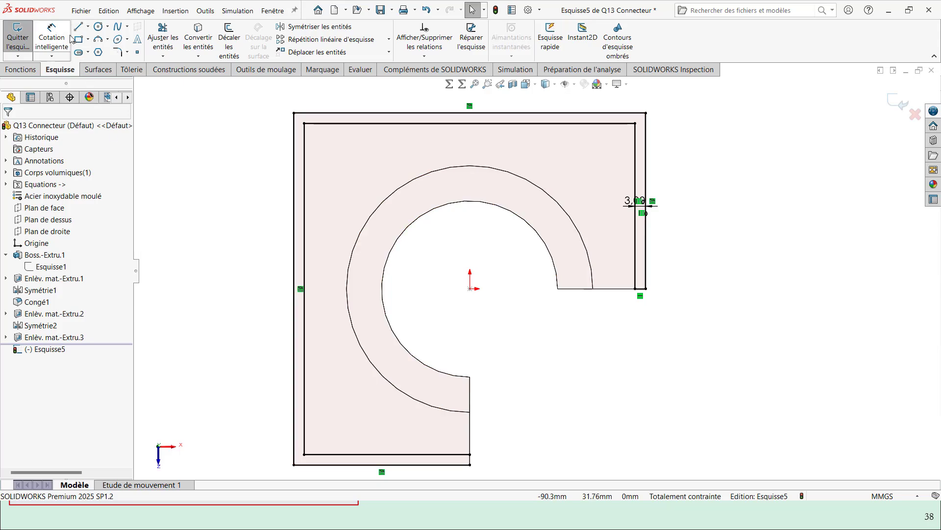
key(l)
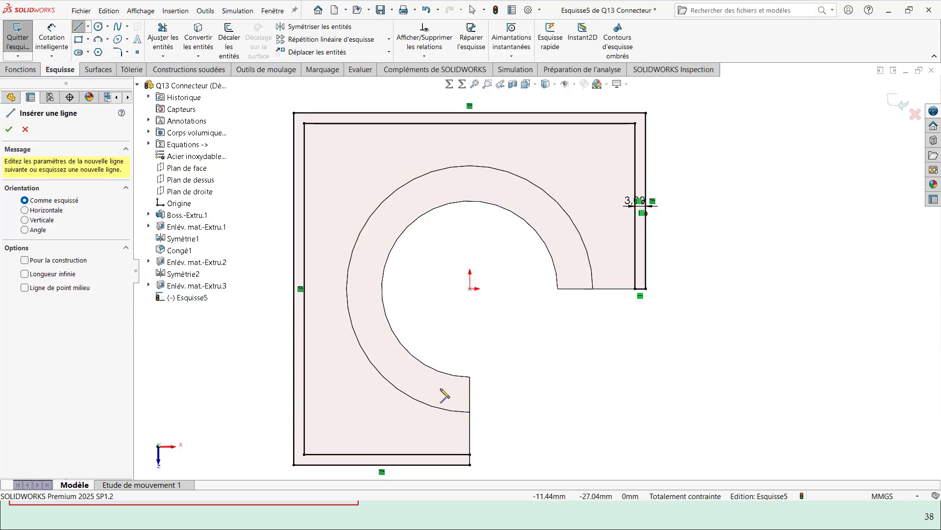
click(470, 465)
click(469, 454)
key(Escape)
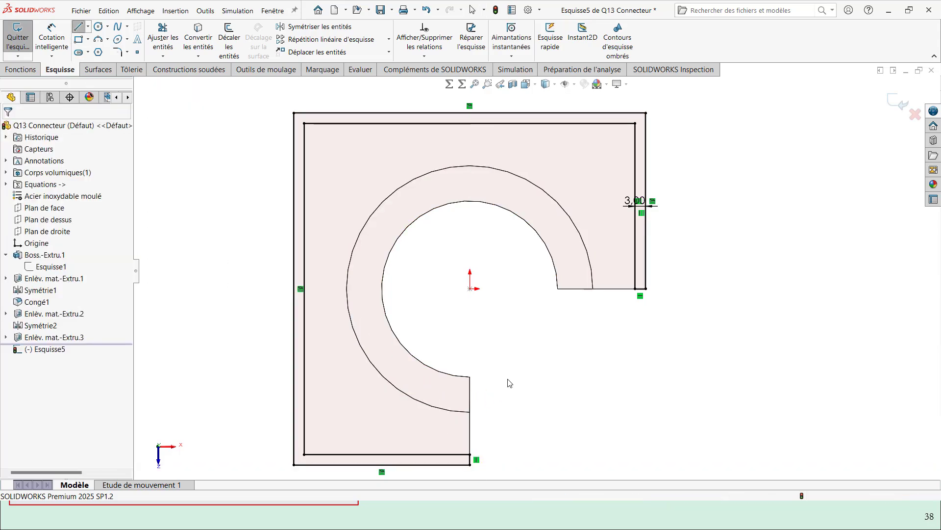
Extrude the closed rim profile 10 mm upward, merging it with the connector
click(28, 69)
click(27, 37)
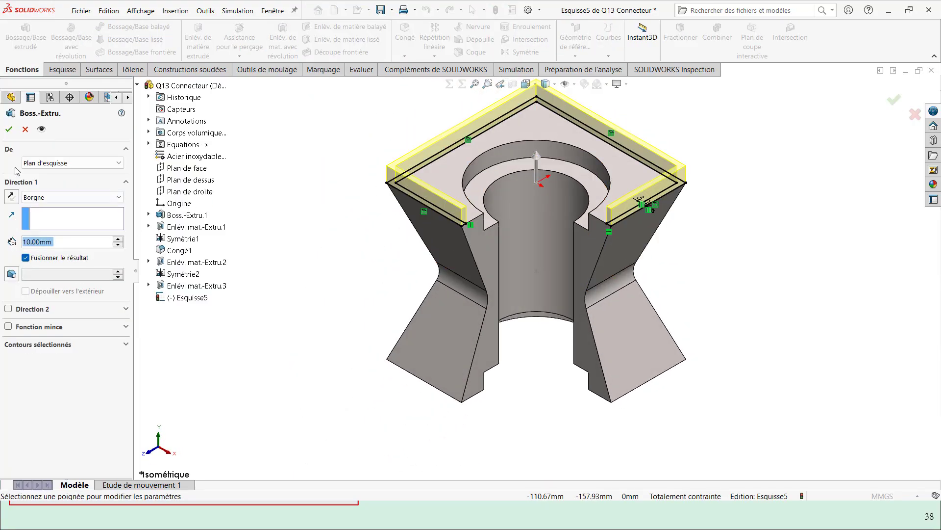
click(9, 131)
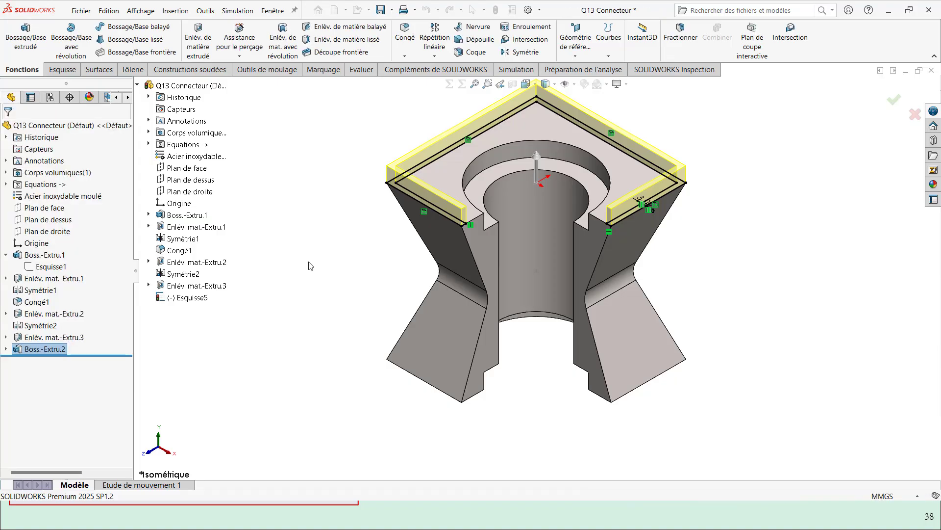
scroll(491, 270, up, 3)
scroll(579, 179, down, 3)
After consulting the exercise slide, sketch a centerline on the pocket floor from the origin to the rim's outer corner beside the quarter cut
key(alt+Tab)
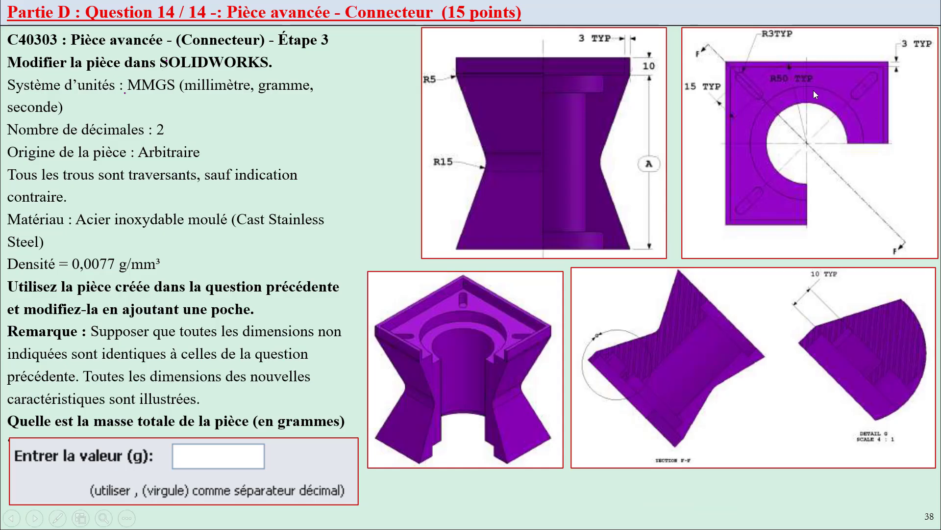
key(alt+Tab)
click(508, 205)
click(553, 178)
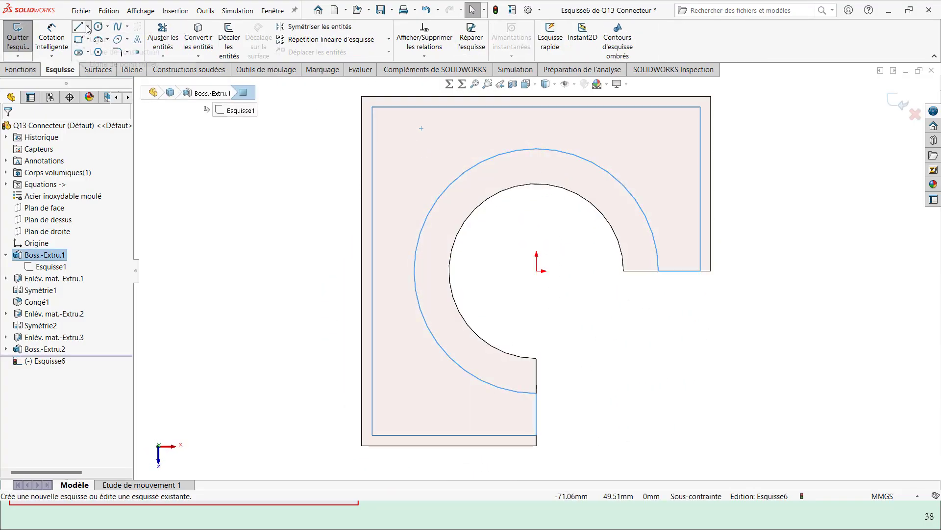
click(88, 27)
click(124, 52)
click(537, 270)
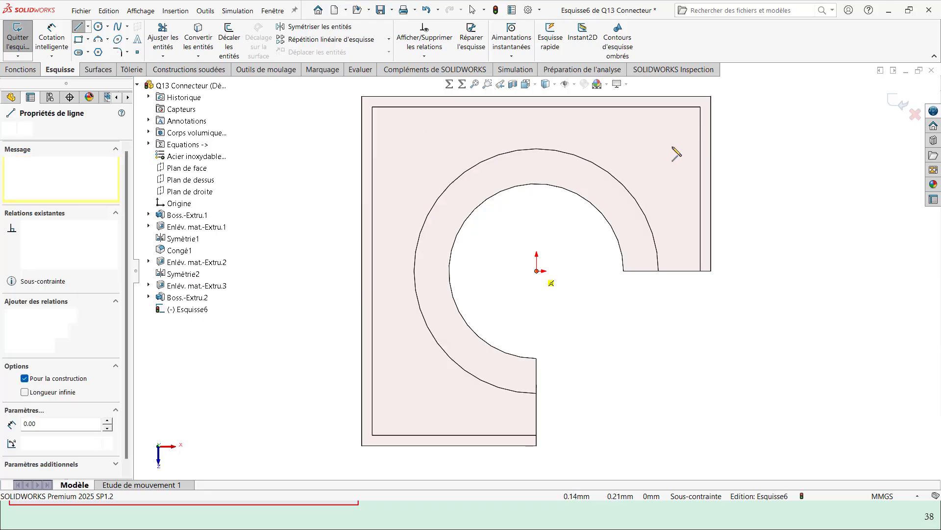
click(711, 97)
key(Escape)
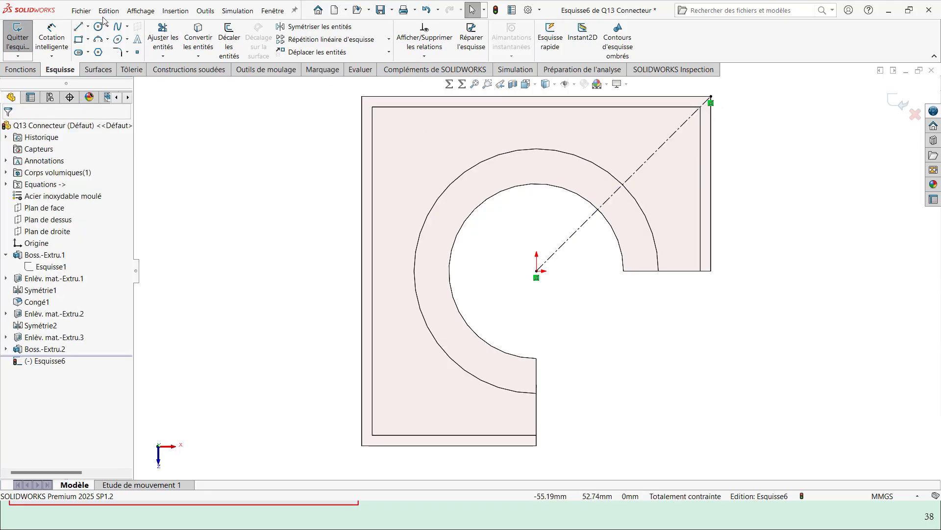
Sketch a centerpoint straight slot along the diagonal centerline, about 10.6 mm wide and 10.5 mm between arc centres
click(78, 52)
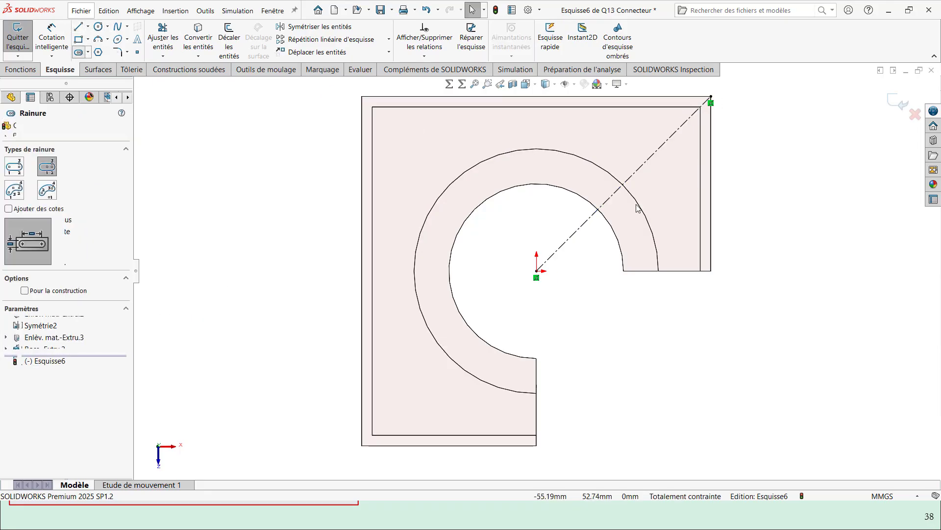
click(650, 158)
click(662, 145)
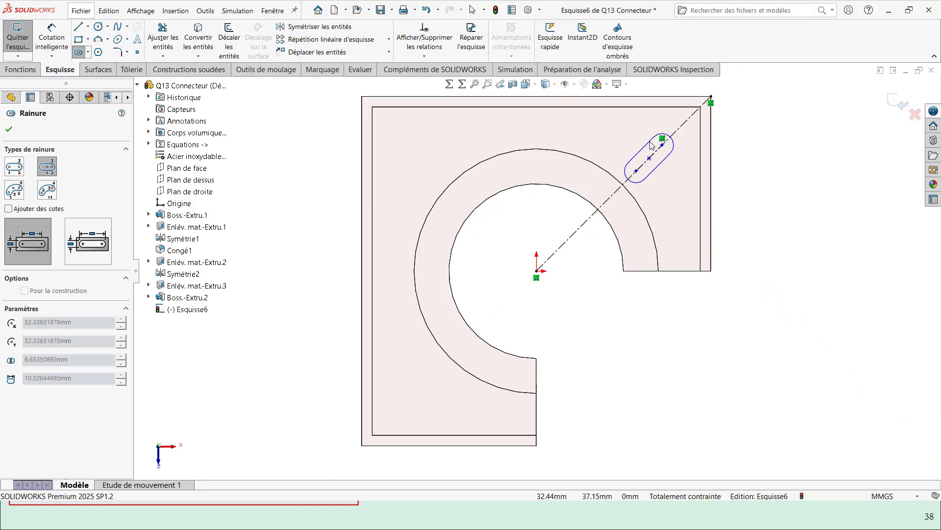
click(664, 168)
key(Escape)
click(657, 161)
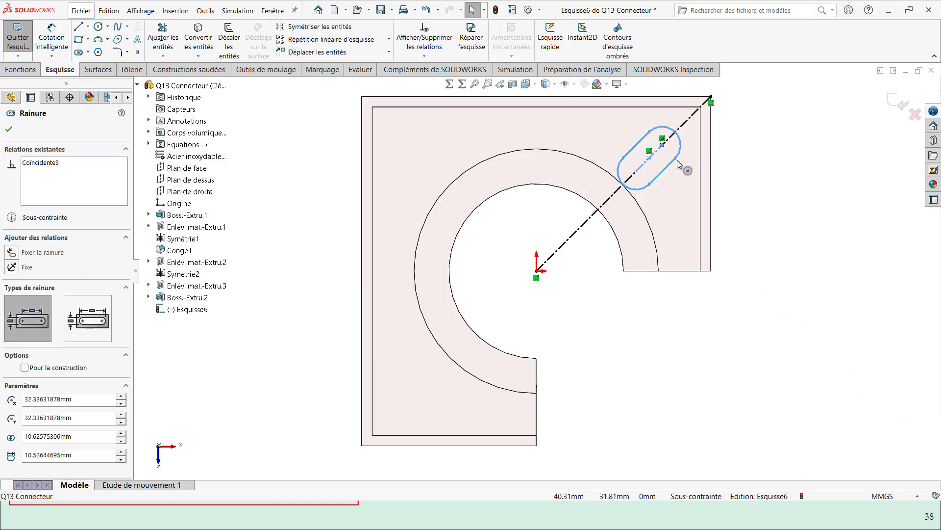
key(Escape)
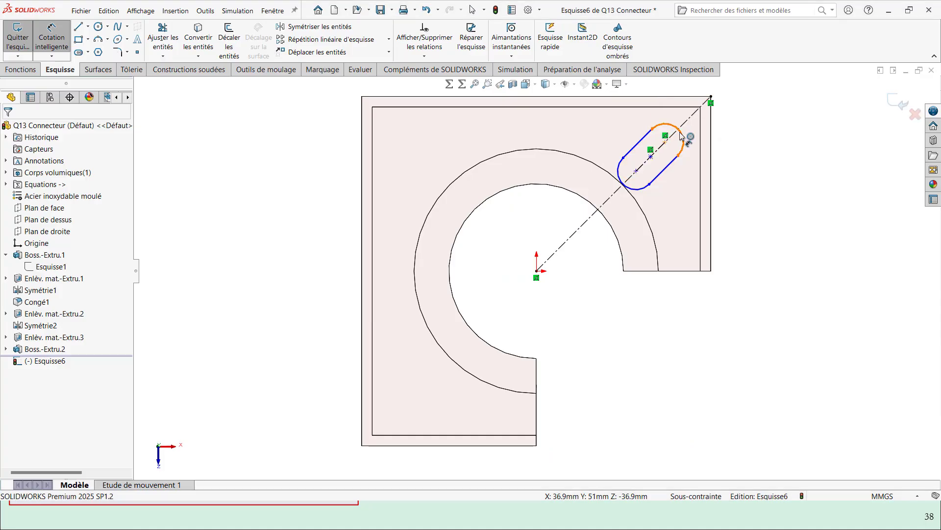
Dimension the slot with a 3 mm end radius and a 15 mm distance between its arc centres
click(684, 138)
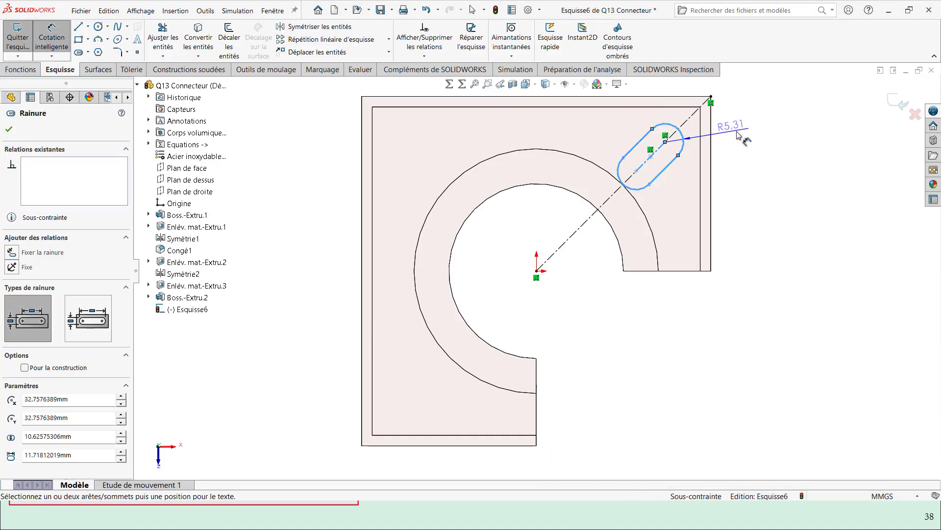
click(748, 136)
key(Return)
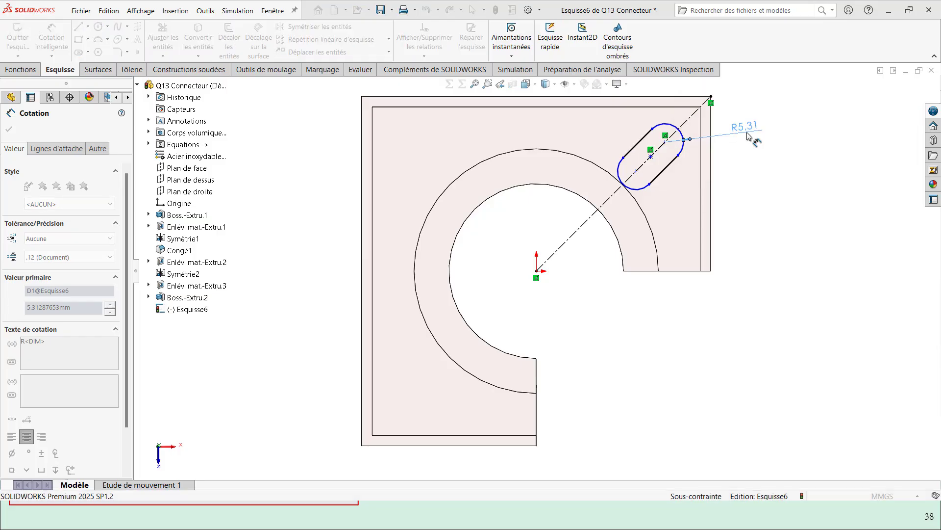
key(Escape)
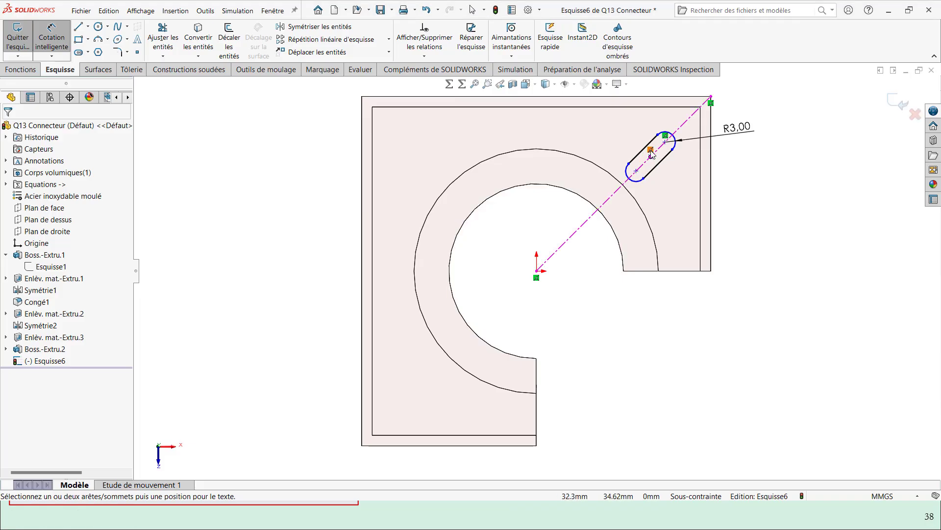
click(677, 169)
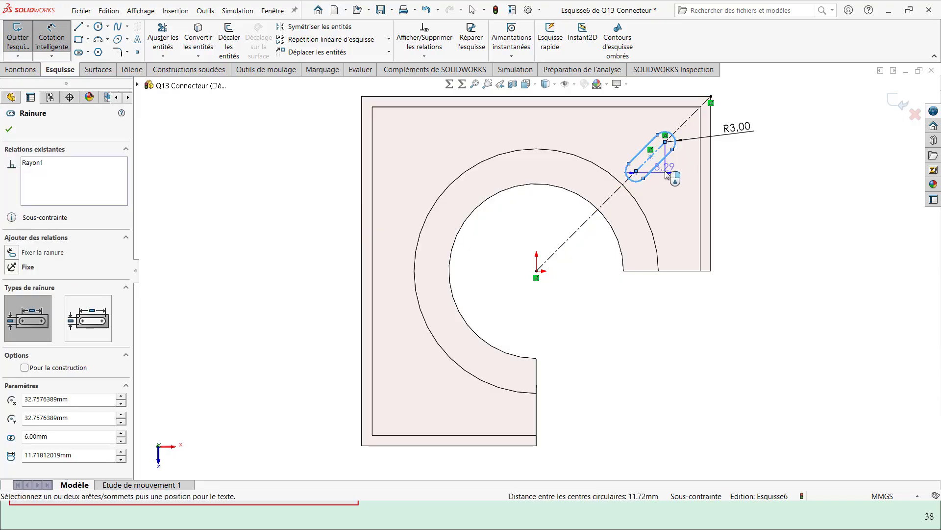
click(663, 167)
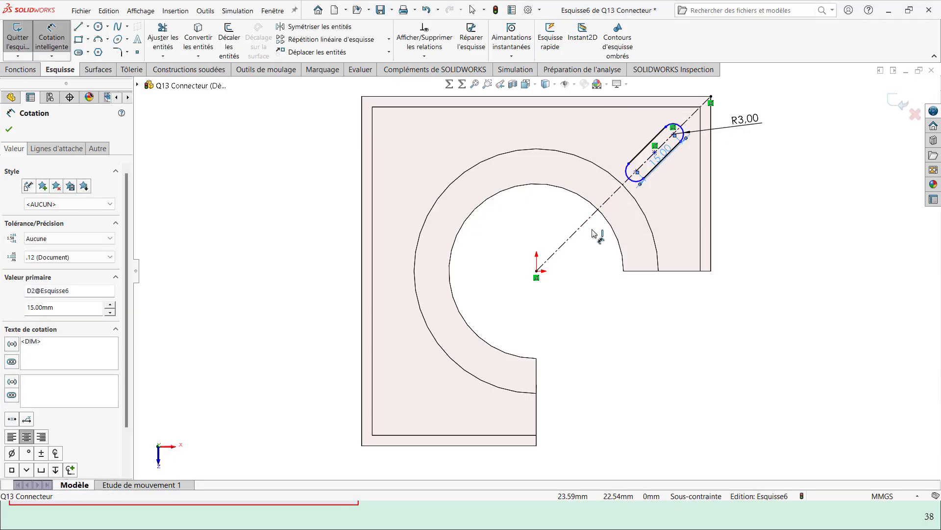
After checking the exercise slide, dimension the distance from the origin to the slot's centre at 50 mm
click(538, 273)
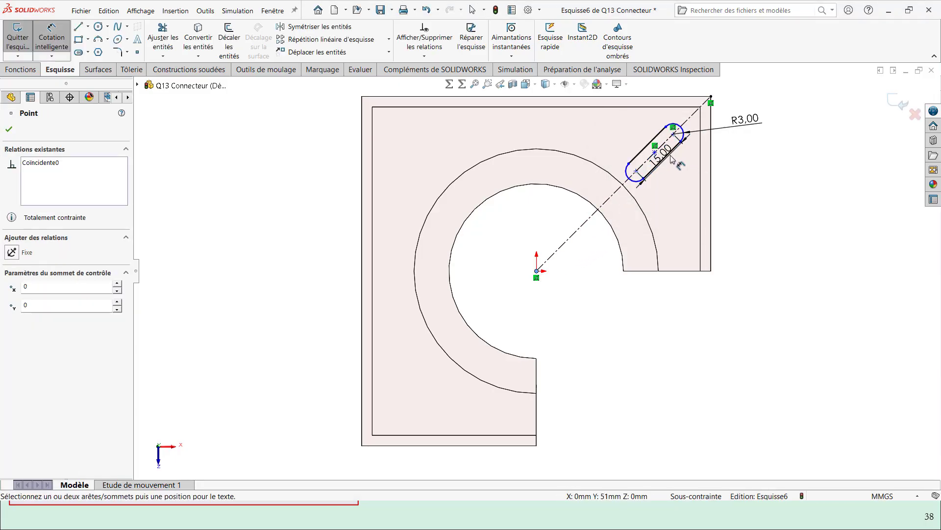
click(669, 155)
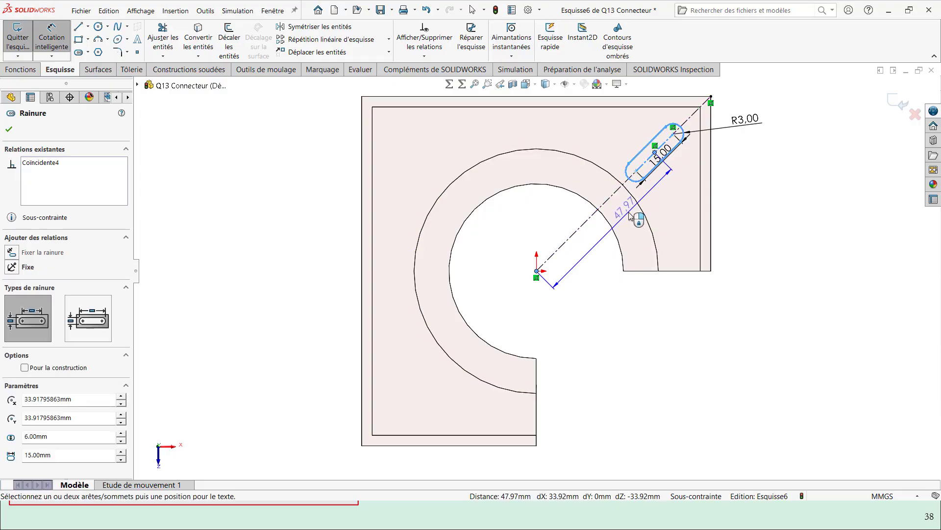
click(629, 213)
key(alt+Tab)
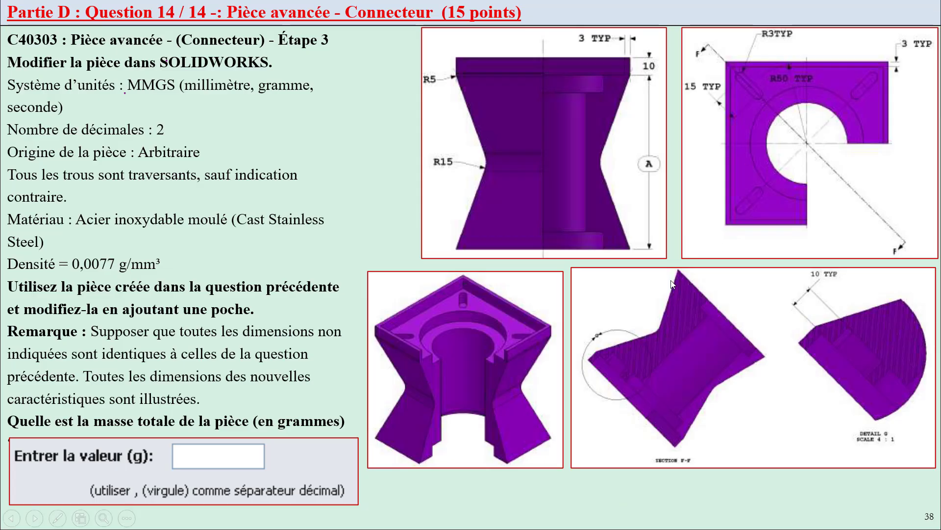
key(alt+Tab)
text(50)
key(Return)
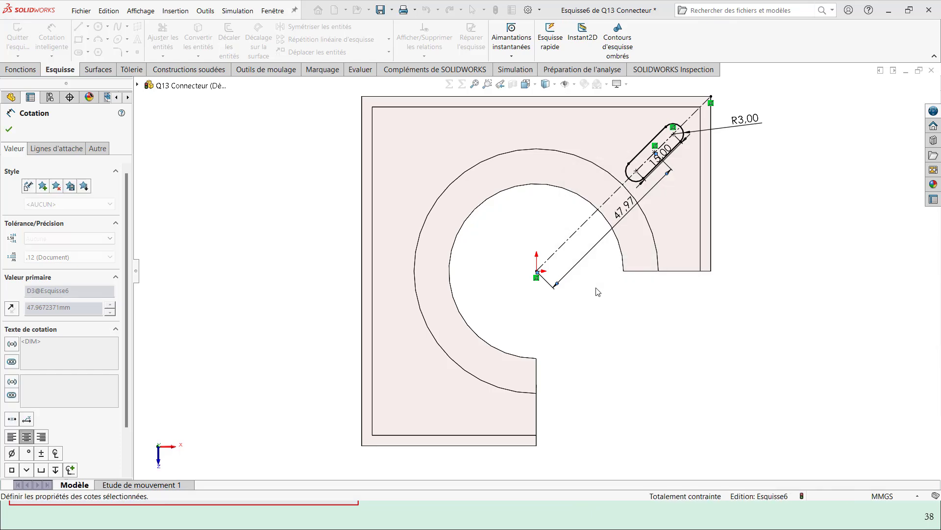
Cut-extrude the slot sketch into the pocket floor as a blind cut 10 mm deep
click(20, 69)
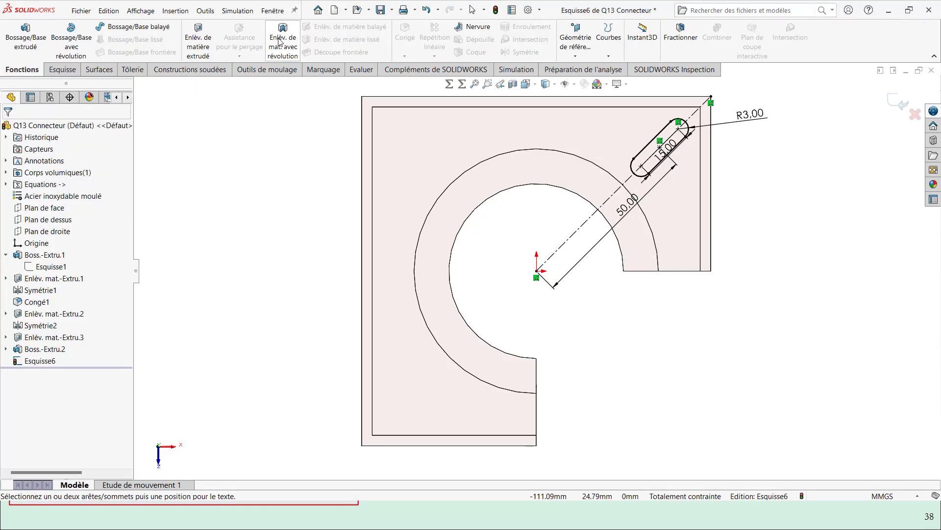
click(210, 45)
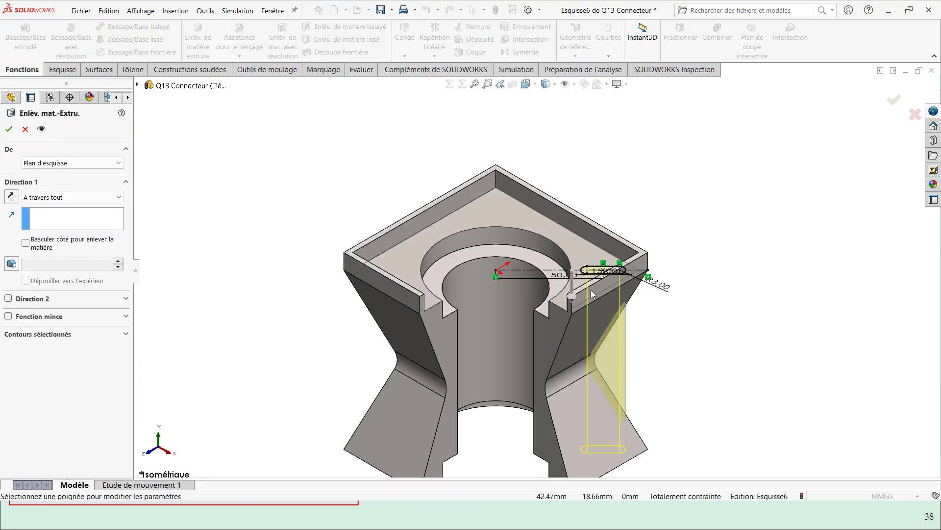
click(63, 197)
click(48, 207)
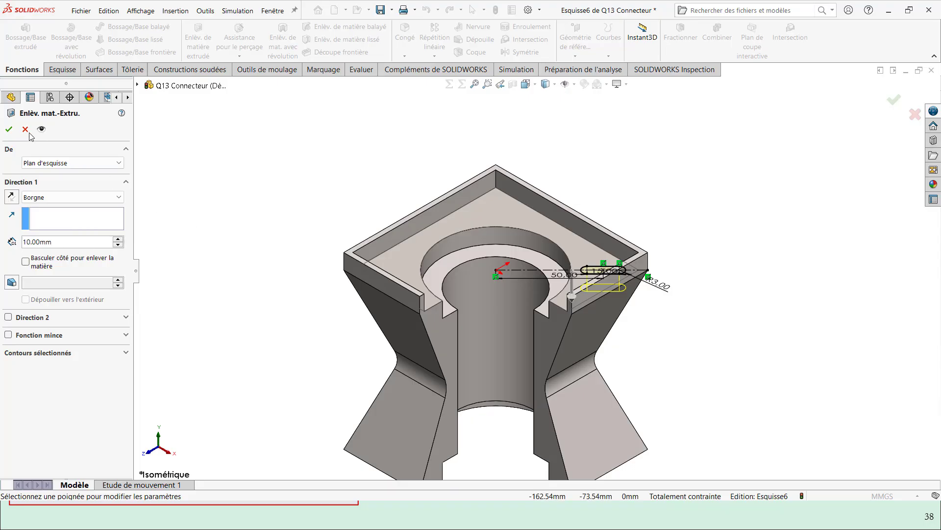
click(8, 129)
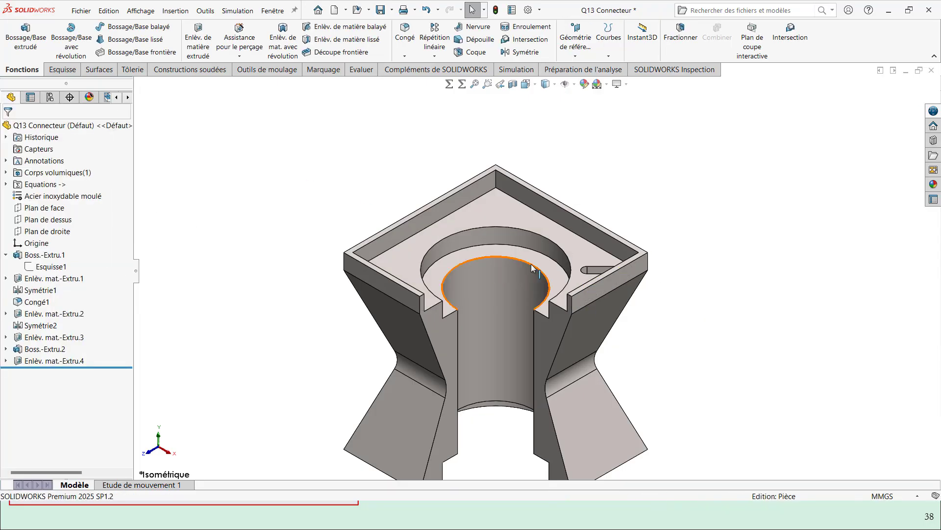
Set up a circular pattern of the slot cut with 3 instances spaced 90° apart
middle_drag(683, 326, 501, 290)
click(434, 58)
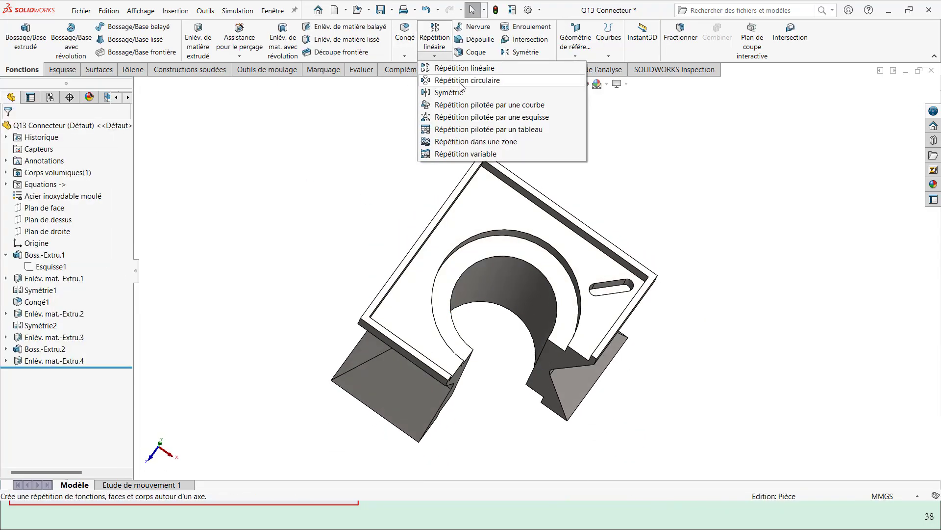
click(522, 81)
middle_drag(582, 317, 592, 249)
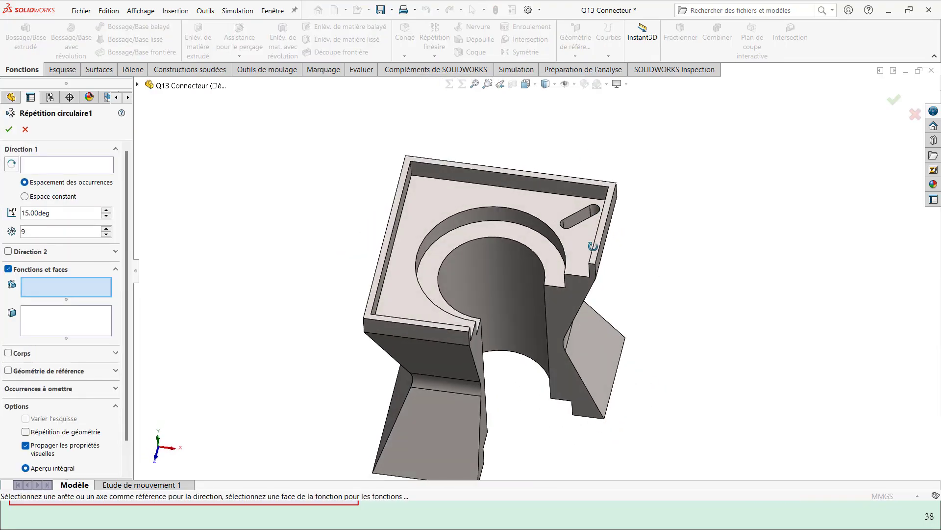
scroll(595, 219, down, 3)
click(595, 219)
scroll(552, 261, up, 1)
scroll(552, 262, up, 3)
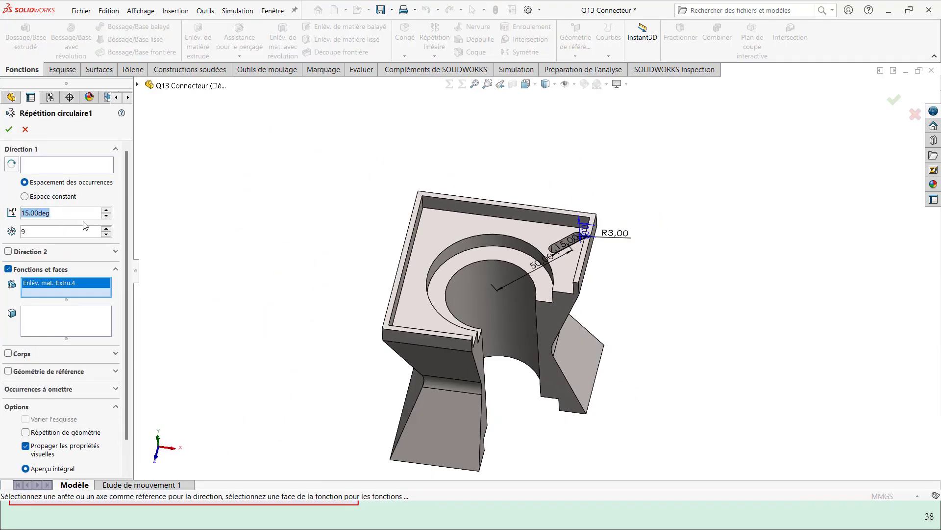
text(90)
key(Return)
text(3)
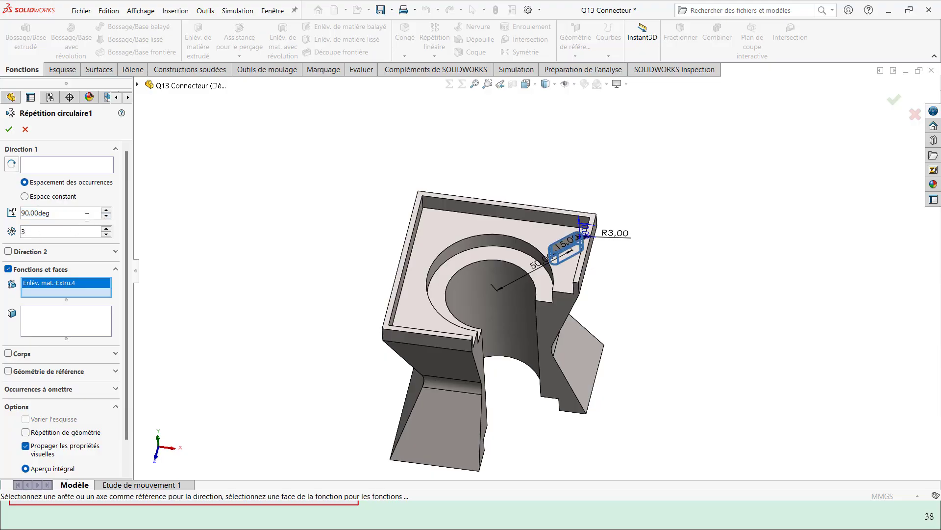
Use the central bore's cylindrical face as the pattern axis and complete the circular slot pattern
click(73, 165)
scroll(434, 261, down, 3)
click(538, 300)
scroll(538, 300, up, 3)
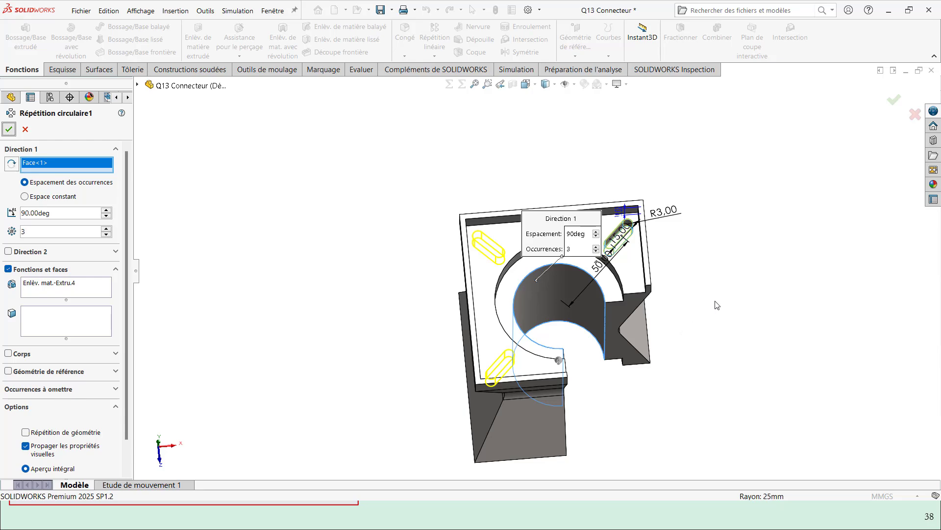
click(9, 129)
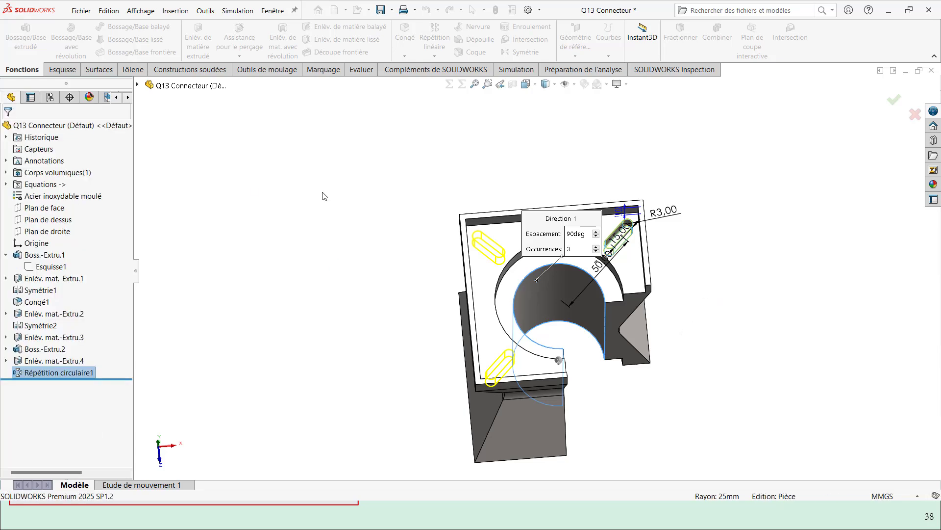
Start a feature mirror with the top plane (Plan de dessus) as the mirror plane
middle_drag(349, 219, 498, 222)
scroll(524, 267, up, 3)
scroll(622, 291, down, 2)
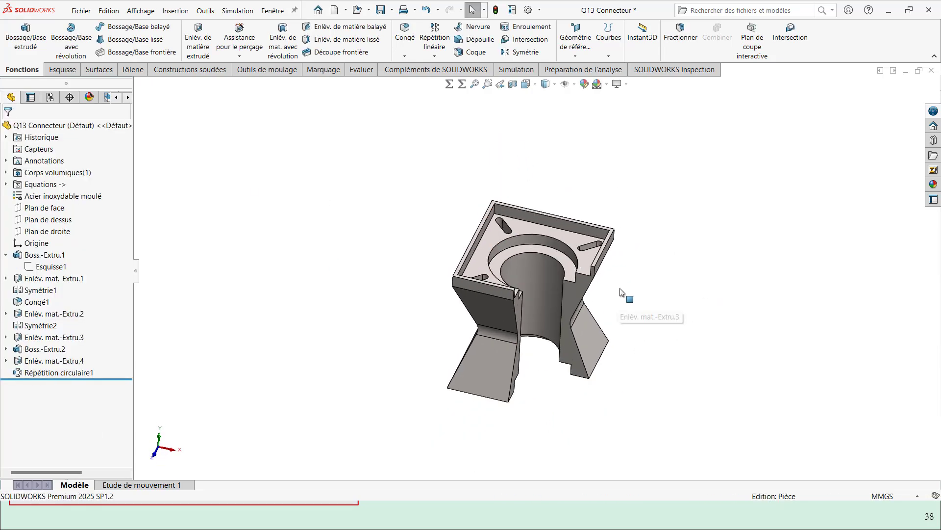
click(434, 55)
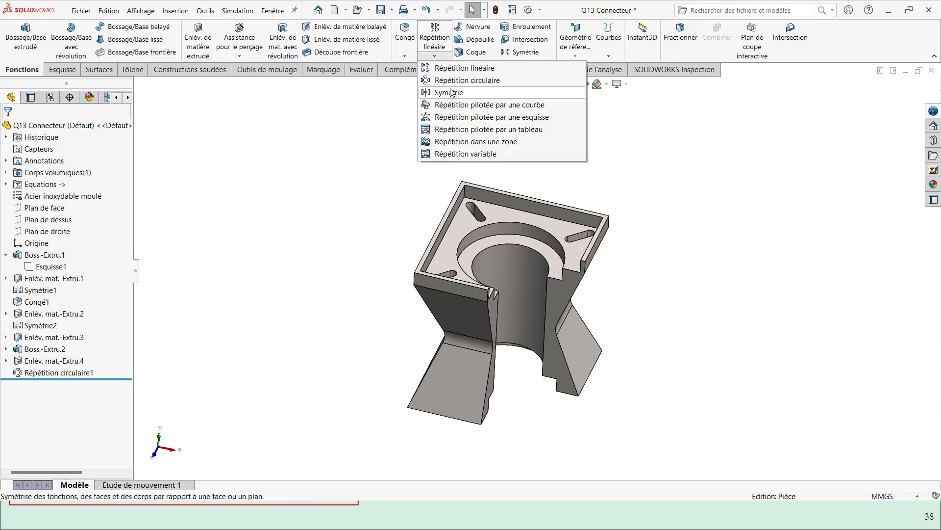
click(449, 91)
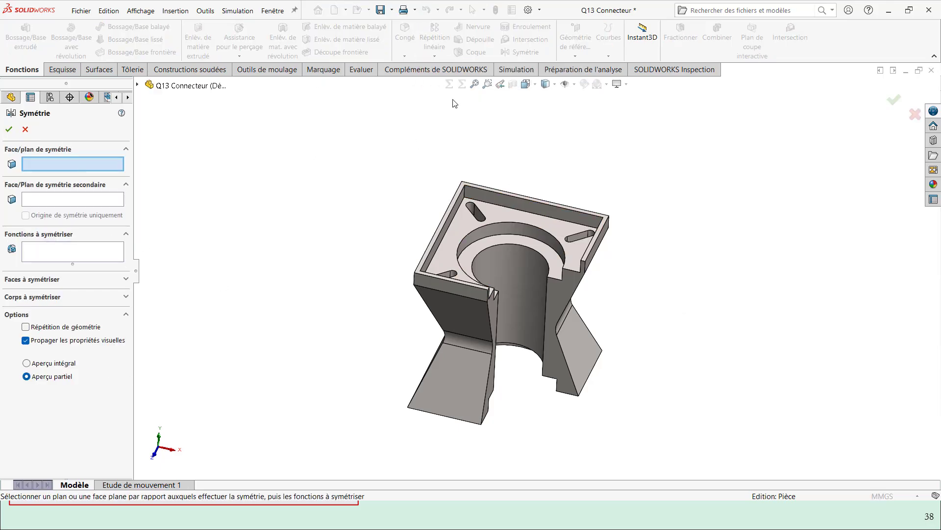
click(139, 86)
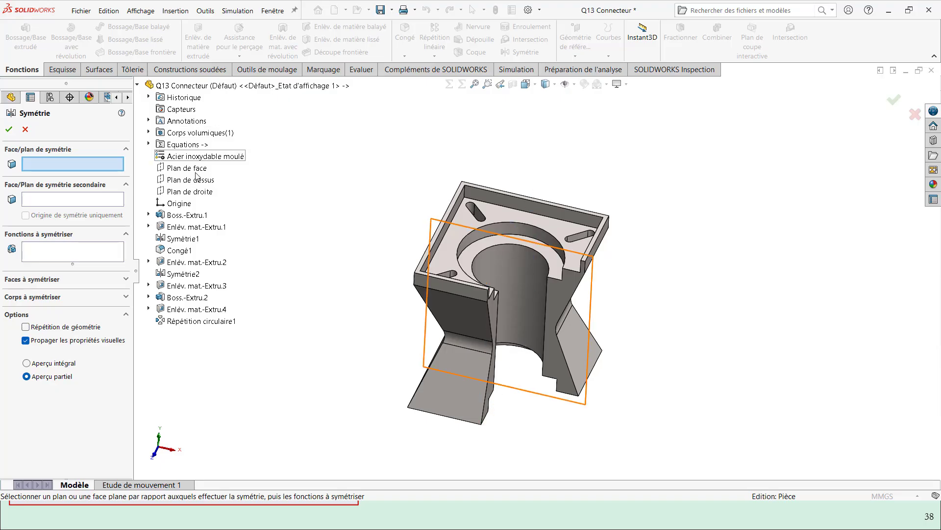
click(194, 185)
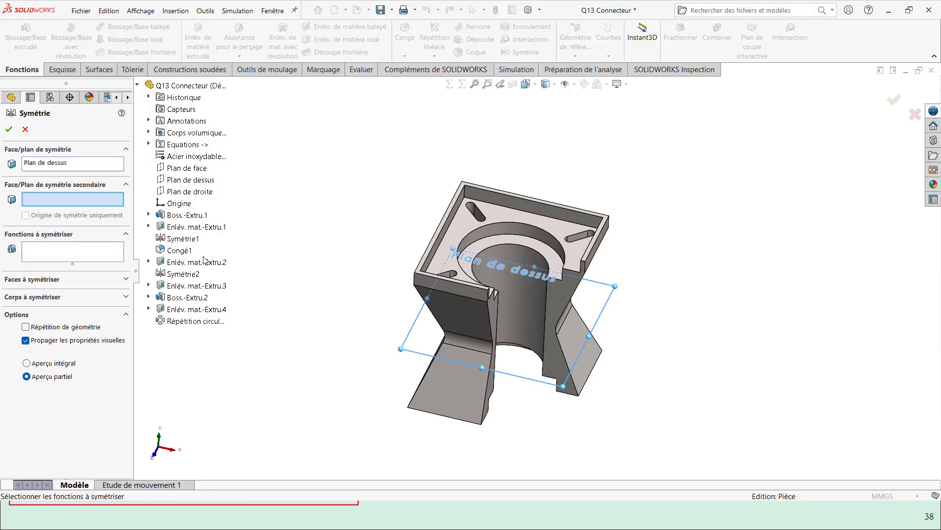
Mirror the rim extrusion, the slot cut and the circular slot pattern to the connector's underside
scroll(503, 259, down, 8)
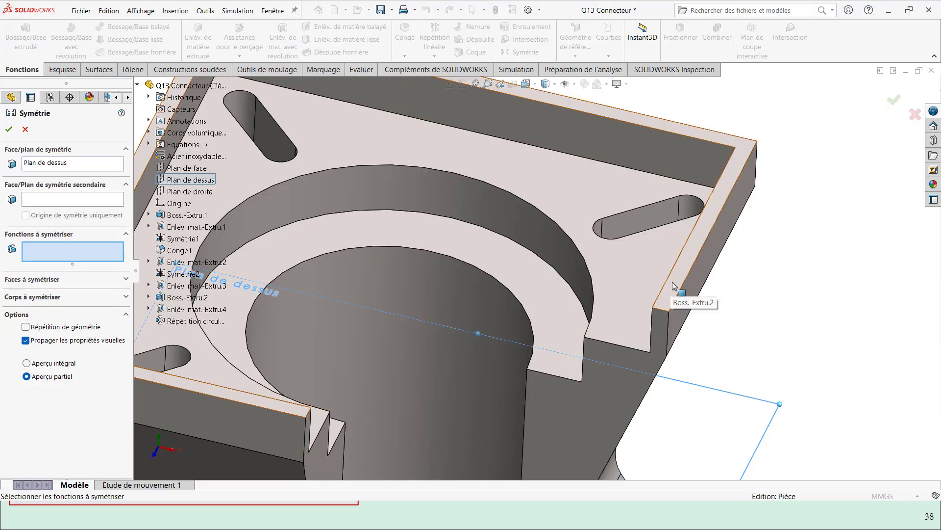
click(673, 286)
scroll(672, 288, up, 5)
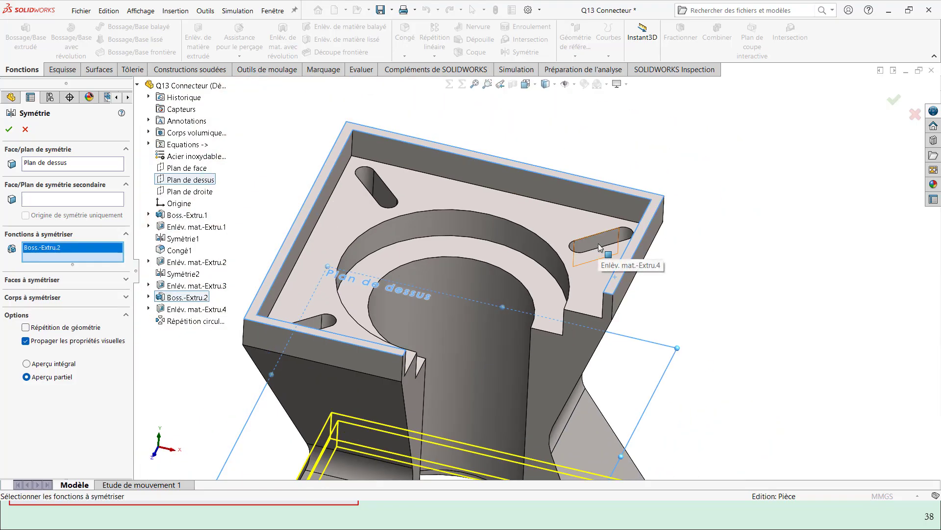
click(598, 248)
scroll(588, 235, up, 5)
scroll(577, 206, down, 4)
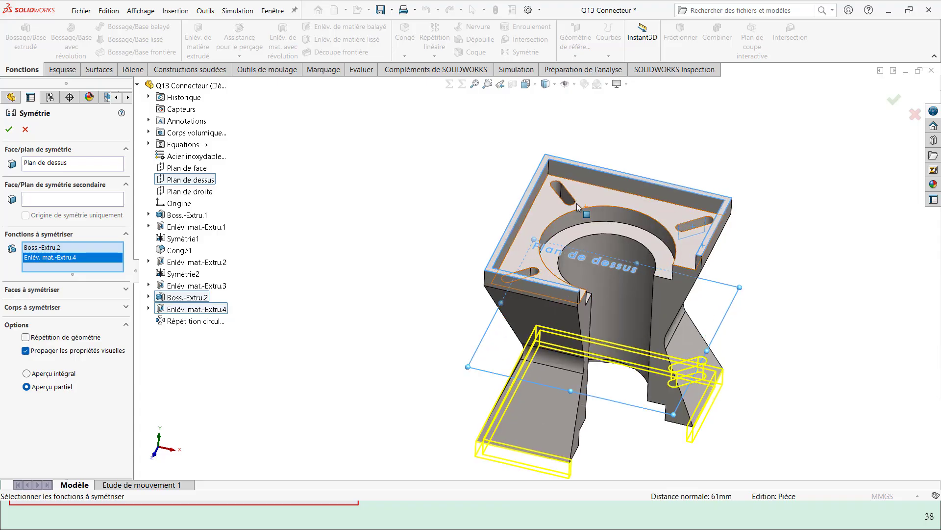
scroll(577, 206, down, 2)
click(550, 196)
scroll(544, 252, up, 4)
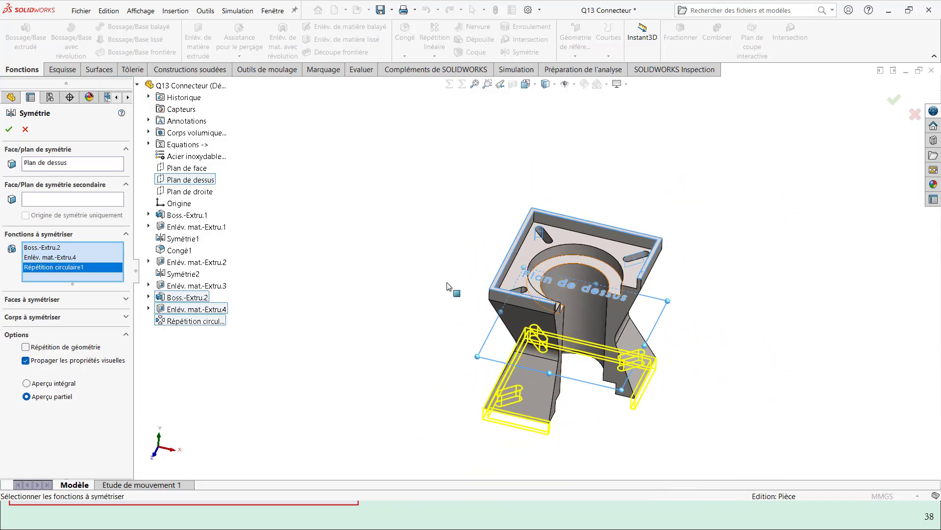
click(13, 130)
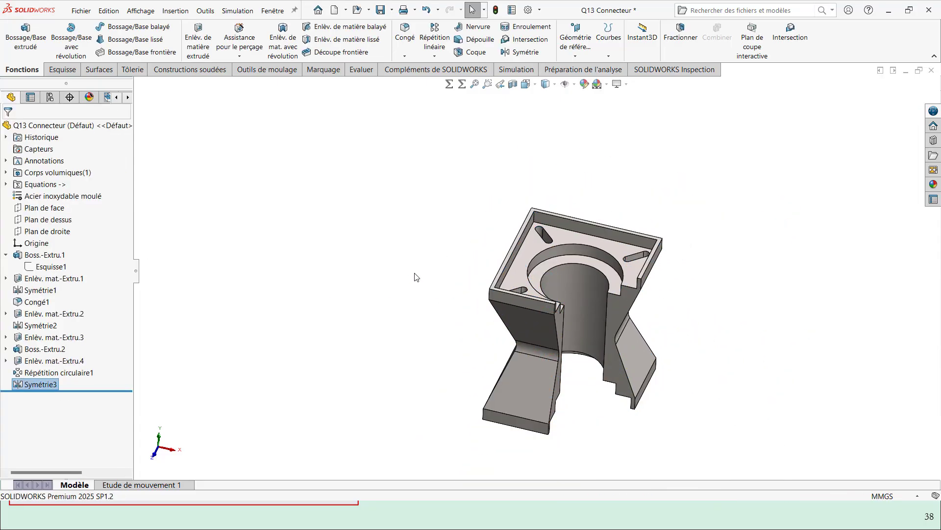
Show the connector in isometric view, evaluate its mass properties, and return to the exercise slide's mass question
middle_drag(640, 374, 606, 0)
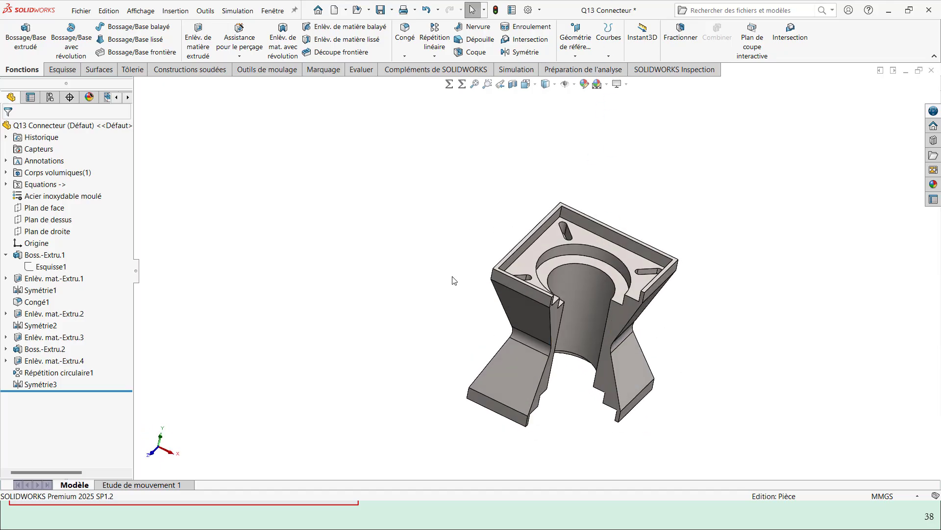
click(526, 84)
click(582, 111)
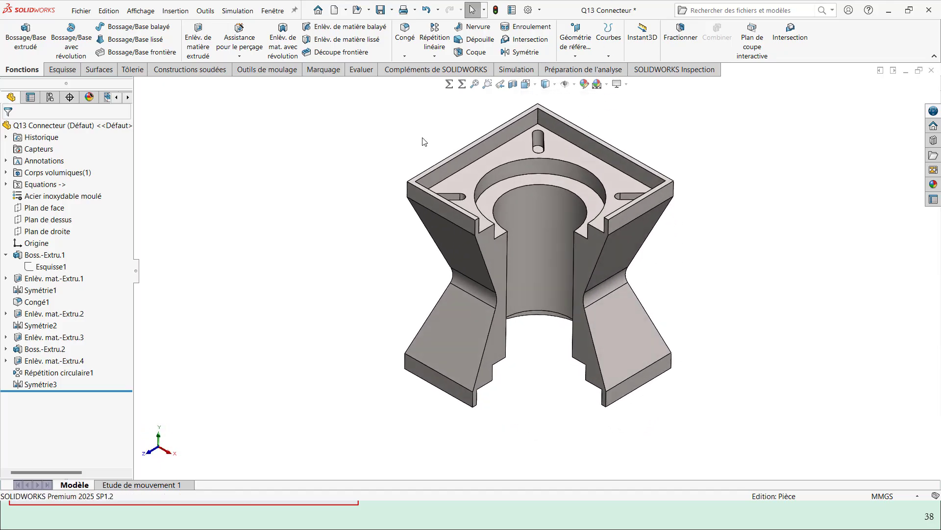
click(362, 69)
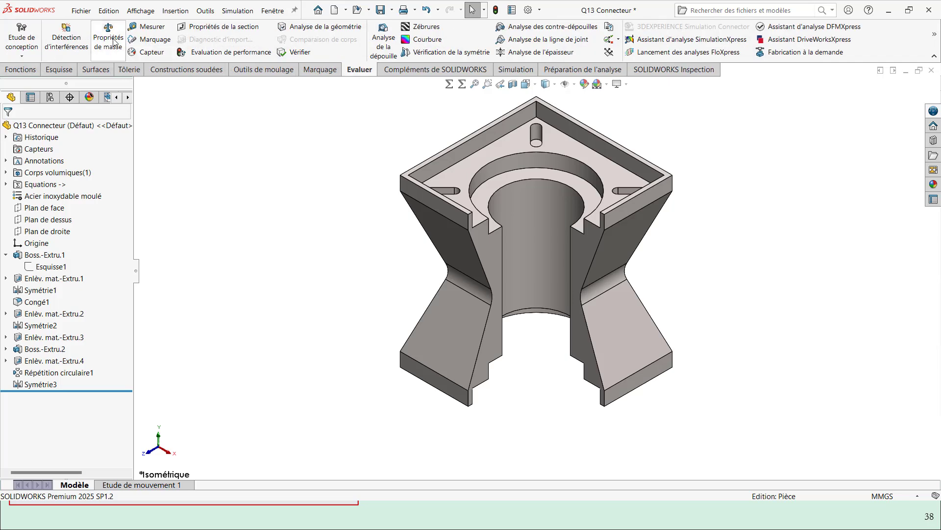
click(108, 37)
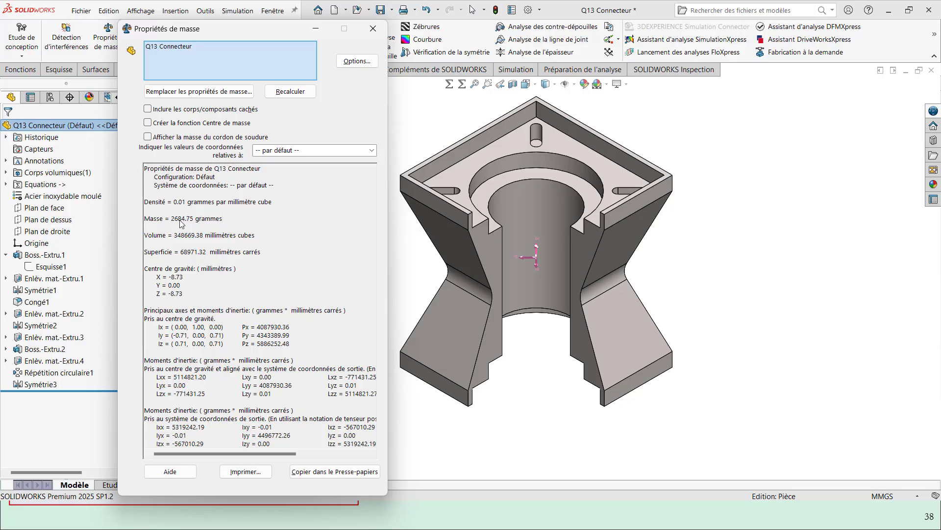
key(alt+Tab)
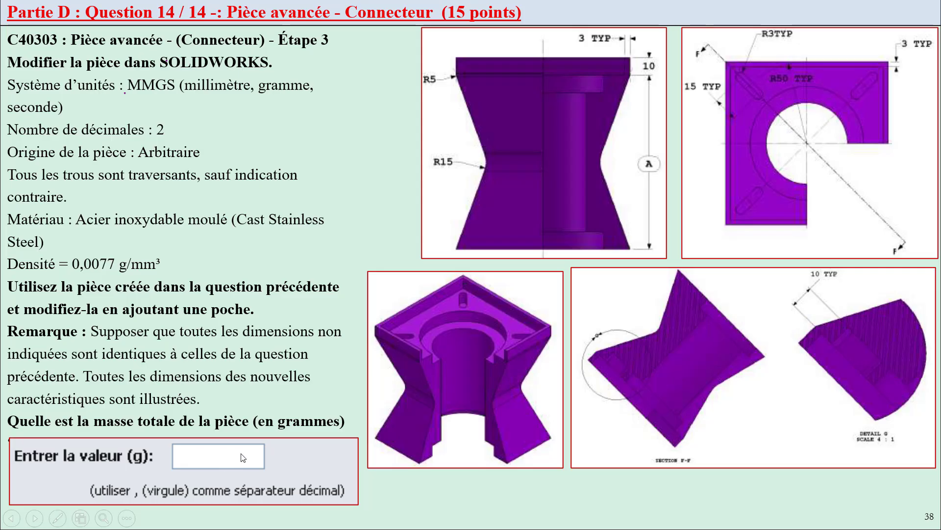